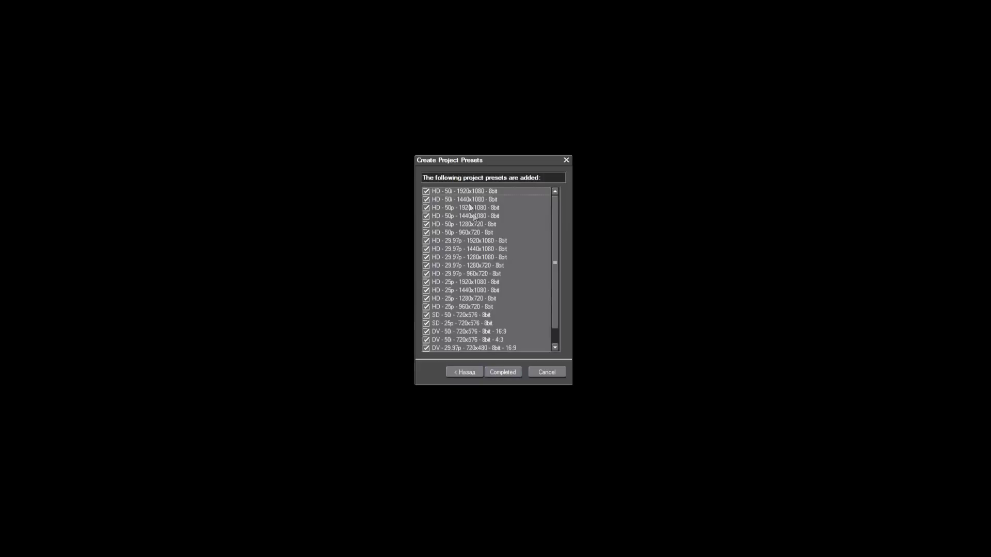
- Check the project presets offered, return to the video size and frame rate choices, and clear the HD, SD and DV sizes
{"action": "left_click_drag", "start_coordinate": [555, 213], "coordinate": [560, 233]}
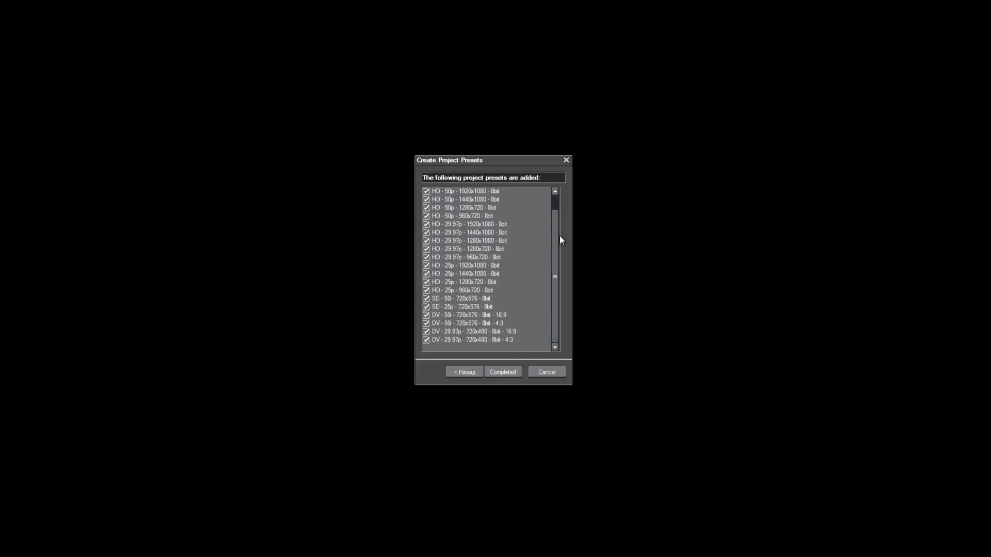
{"action": "left_click", "coordinate": [469, 374]}
{"action": "left_click", "coordinate": [434, 205]}
{"action": "left_click", "coordinate": [435, 217]}
{"action": "left_click", "coordinate": [435, 230]}
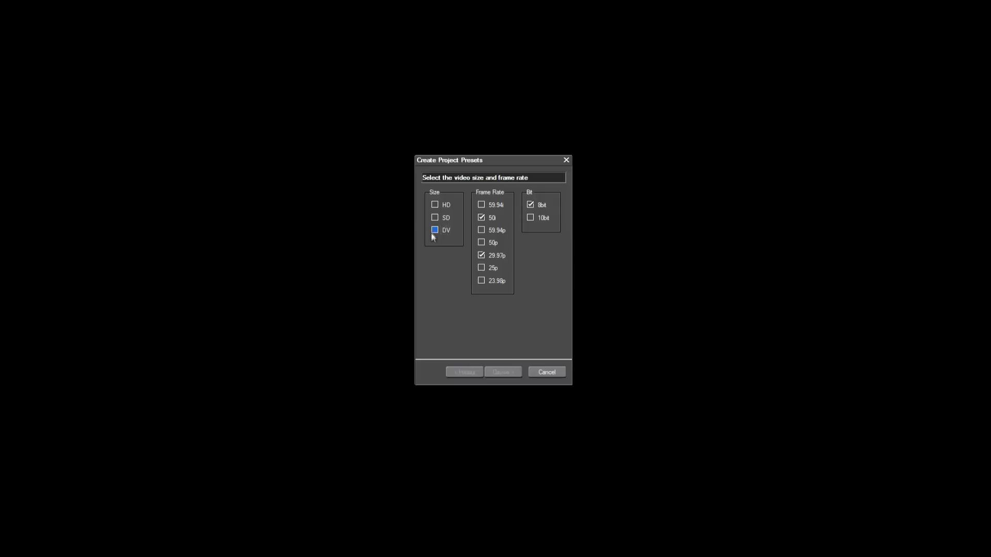
- Enable the DV, SD and HD video sizes and continue in the preset creation wizard
{"action": "left_click", "coordinate": [433, 231]}
{"action": "left_click", "coordinate": [438, 218]}
{"action": "left_click", "coordinate": [435, 205]}
{"action": "left_click", "coordinate": [499, 370]}
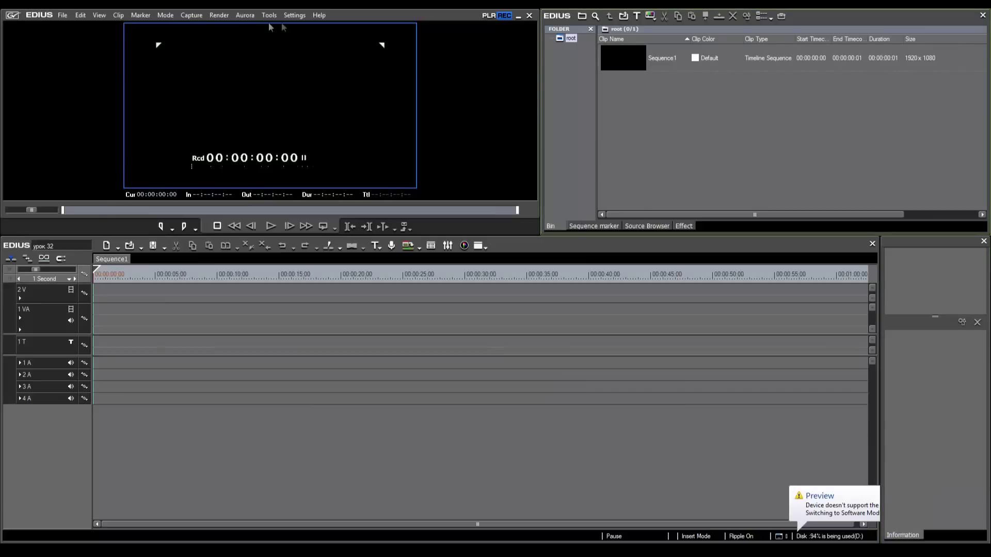
- Open the profile page of the system settings and briefly view the new profile form
{"action": "left_click", "coordinate": [293, 16]}
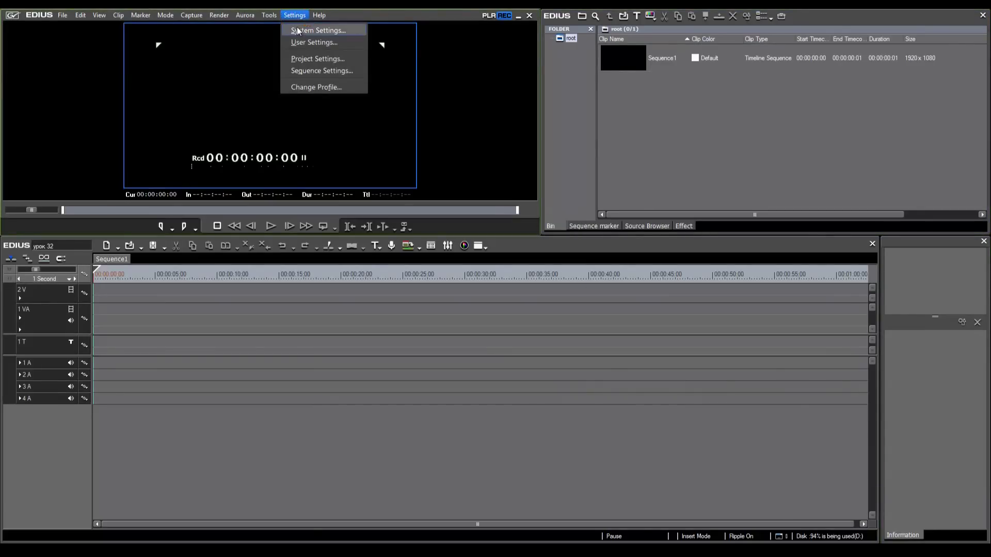
{"action": "left_click", "coordinate": [297, 28]}
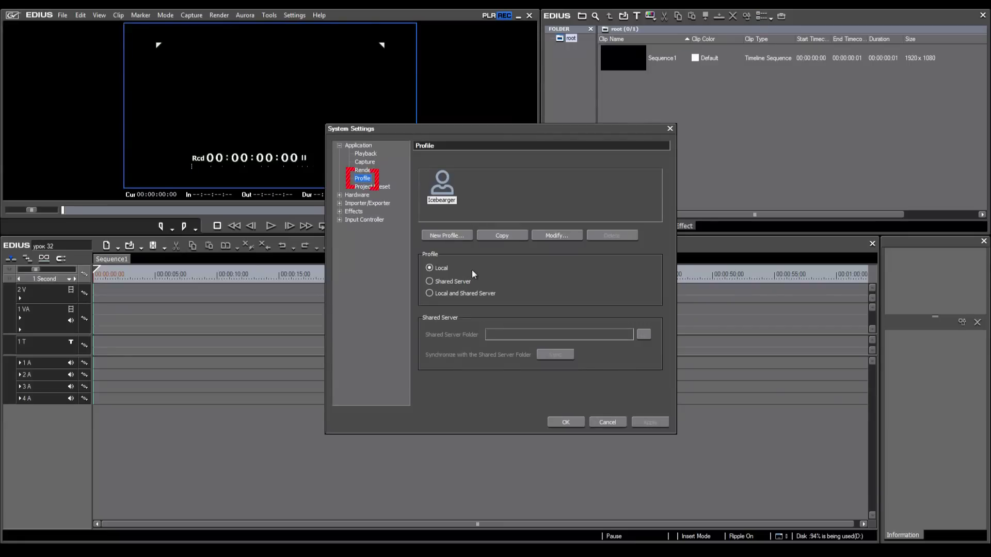
{"action": "left_click", "coordinate": [448, 236]}
{"action": "left_click", "coordinate": [727, 165]}
- Open the existing profile for modification and try the icons profile06, profile09 and profile15 for it
{"action": "left_click", "coordinate": [549, 236]}
{"action": "left_click_drag", "start_coordinate": [671, 80], "coordinate": [560, 144]}
{"action": "double_click", "coordinate": [550, 161]}
{"action": "left_click", "coordinate": [586, 180]}
{"action": "left_click", "coordinate": [636, 178]}
{"action": "left_click", "coordinate": [589, 227]}
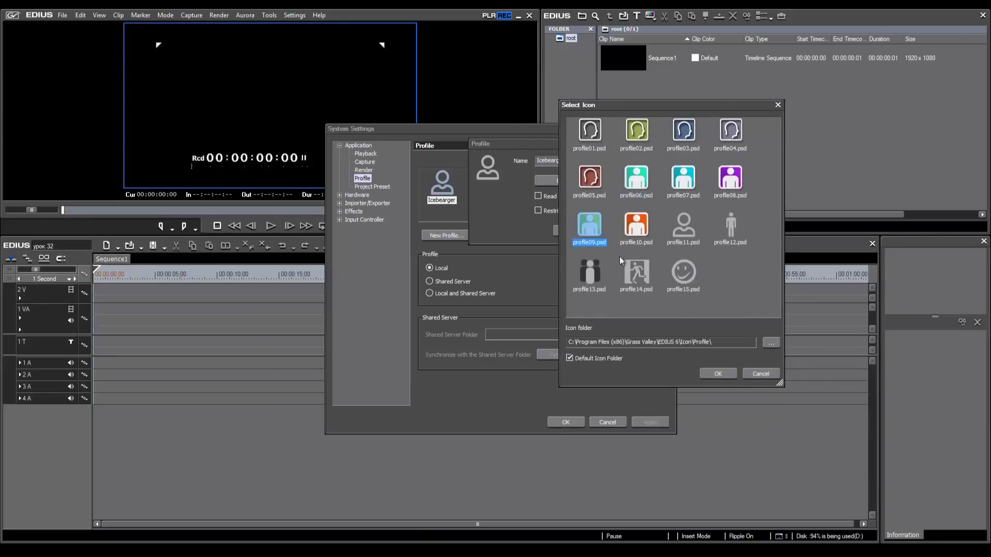
{"action": "left_click", "coordinate": [684, 272]}
{"action": "left_click_drag", "start_coordinate": [569, 341], "coordinate": [697, 340]}
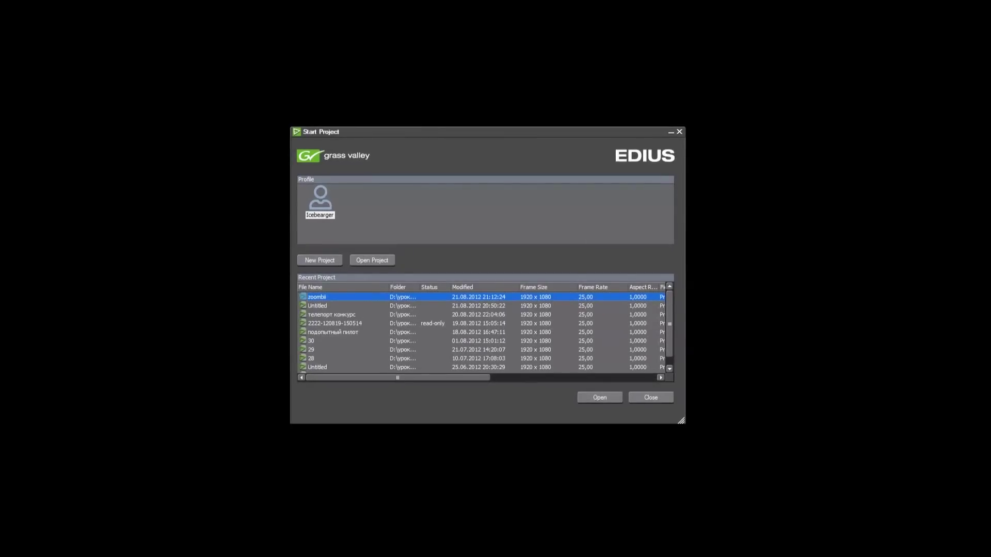
- Create a new project named "урок 32" in its own folder, using the HD 1920x1080 25p 16:9 8bit preset
{"action": "mouse_move", "coordinate": [670, 320]}
{"action": "left_mouse_down"}
{"action": "mouse_move", "coordinate": [672, 334]}
{"action": "mouse_move", "coordinate": [671, 312]}
{"action": "left_mouse_up"}
{"action": "left_click", "coordinate": [319, 260]}
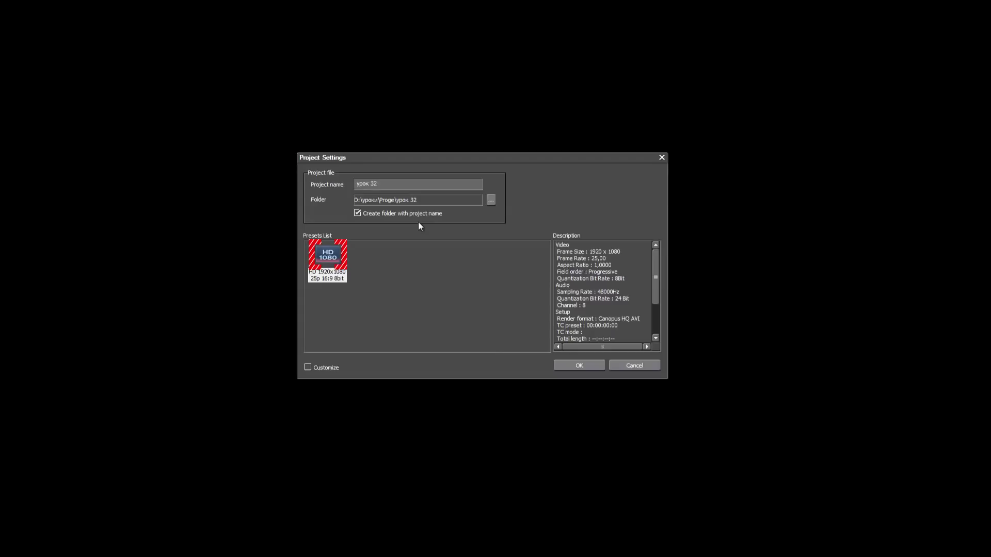
{"action": "left_click", "coordinate": [569, 367]}
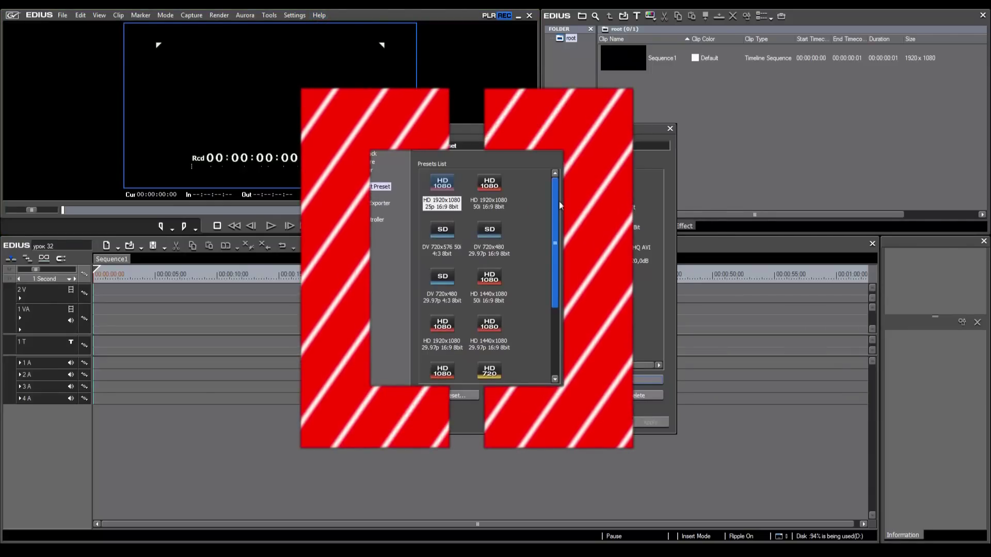
- Look through the project presets list in the system settings, selecting the HD 1920x1080 50i 16:9 8bit preset
{"action": "scroll", "coordinate": [558, 225], "scroll_direction": "down", "scroll_amount": 1}
{"action": "scroll", "coordinate": [558, 225], "scroll_direction": "up", "scroll_amount": 1}
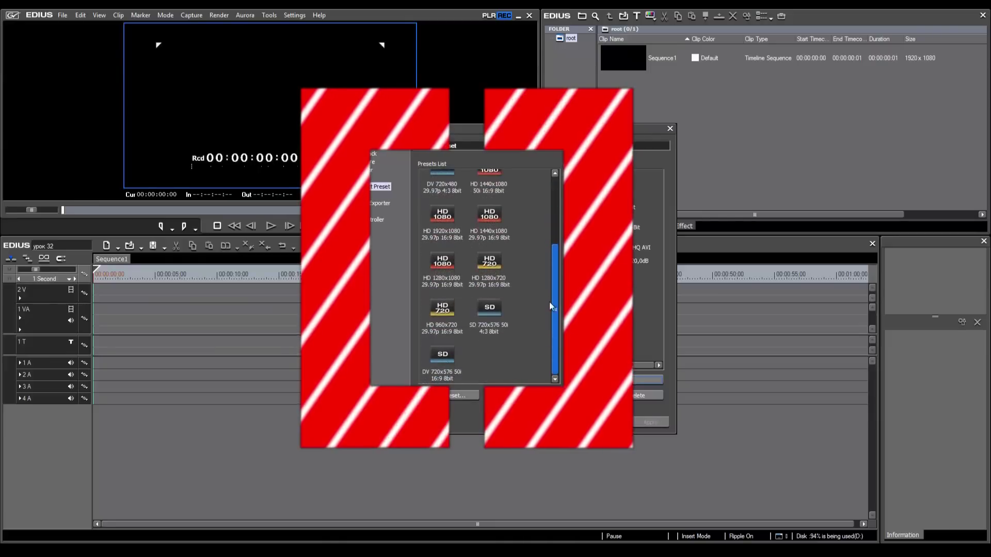
{"action": "left_click", "coordinate": [499, 185]}
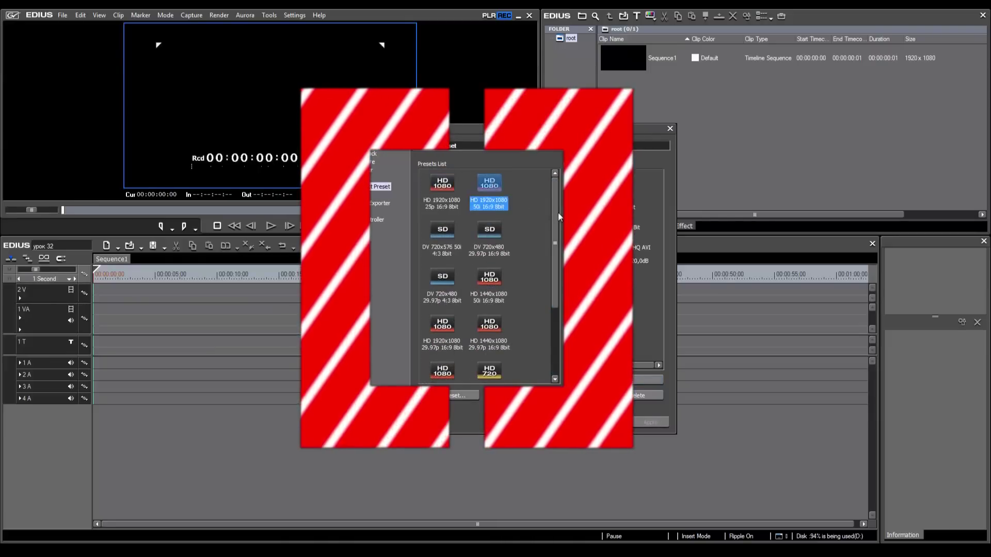
{"action": "scroll", "coordinate": [515, 339], "scroll_direction": "down", "scroll_amount": 5}
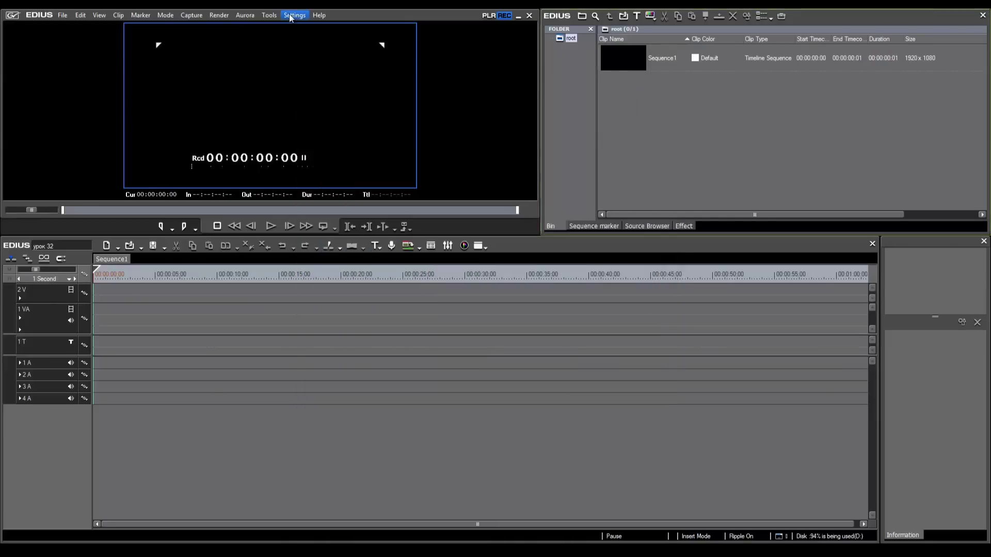
- Start the preset wizard from the project preset system settings and enable the 25p frame rate
{"action": "left_click", "coordinate": [294, 15]}
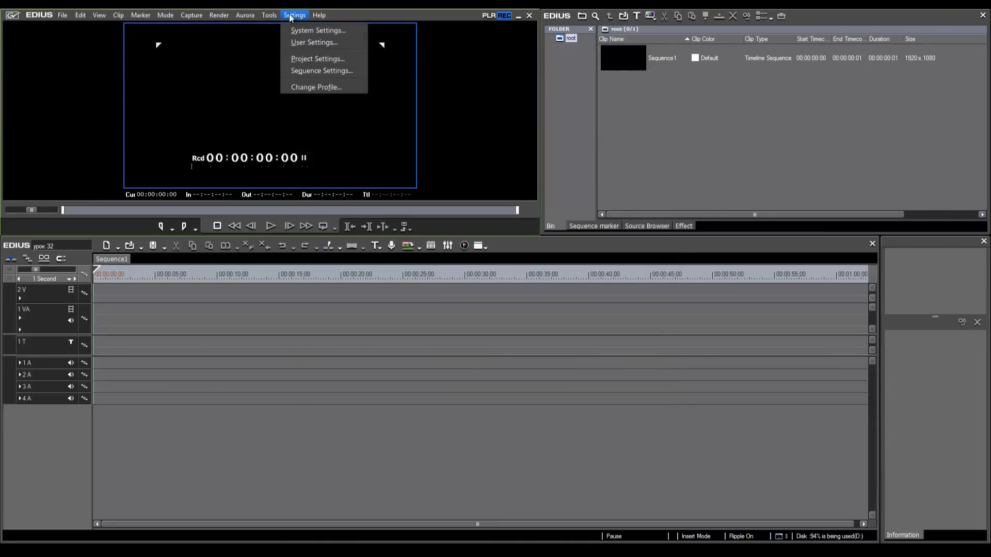
{"action": "left_click", "coordinate": [297, 31]}
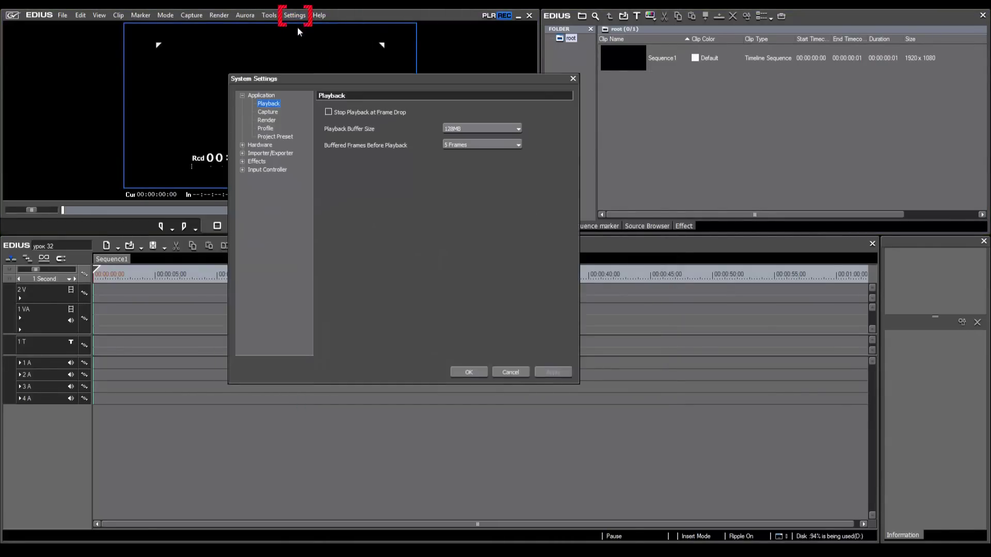
{"action": "left_click", "coordinate": [263, 137]}
{"action": "left_click_drag", "start_coordinate": [371, 78], "coordinate": [469, 129]}
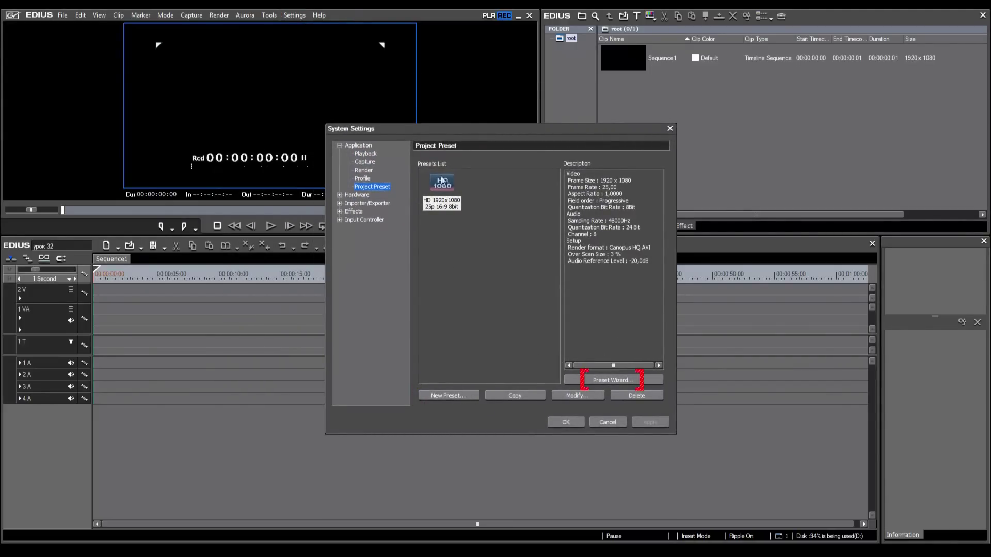
{"action": "left_click", "coordinate": [584, 380]}
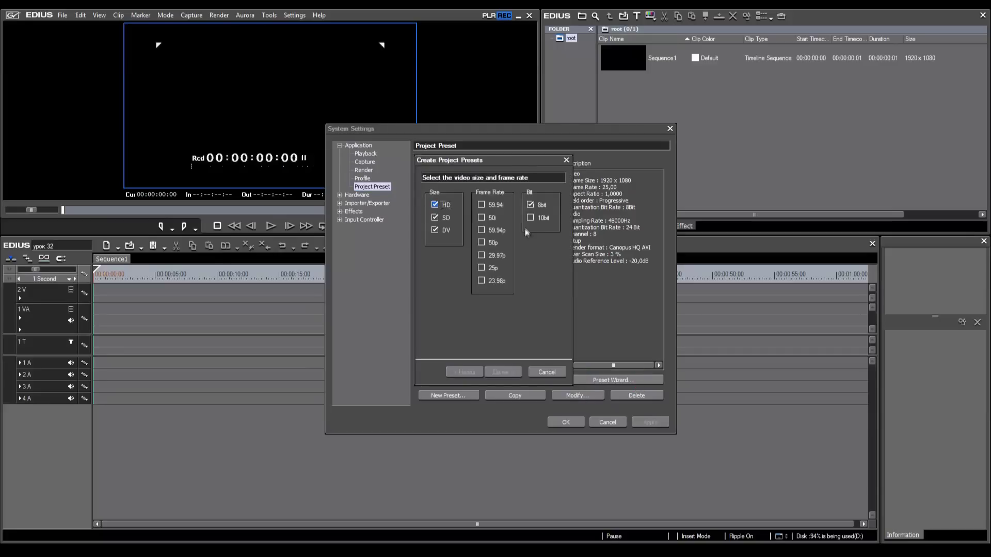
{"action": "left_click", "coordinate": [481, 267]}
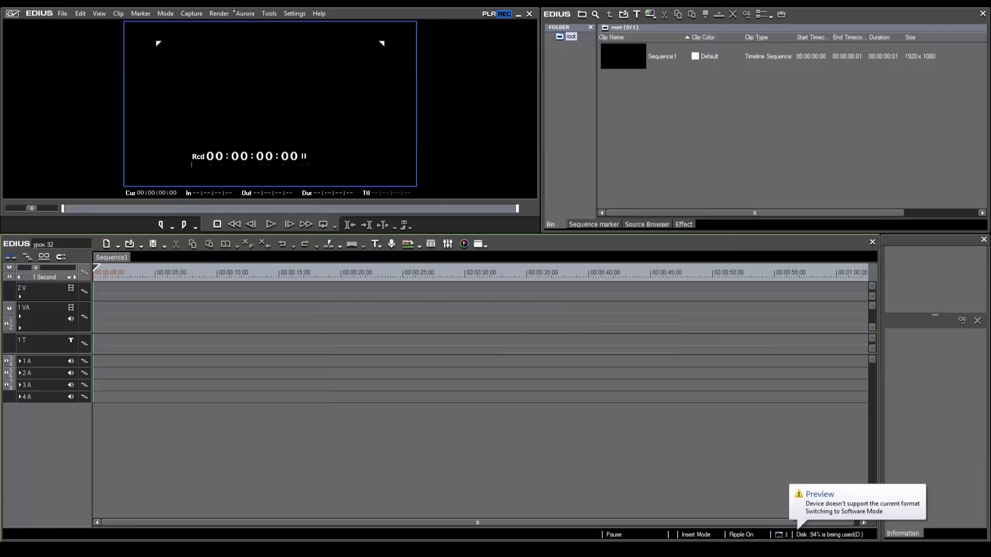
{"action": "left_click", "coordinate": [64, 14]}
{"action": "mouse_move", "coordinate": [66, 30]}
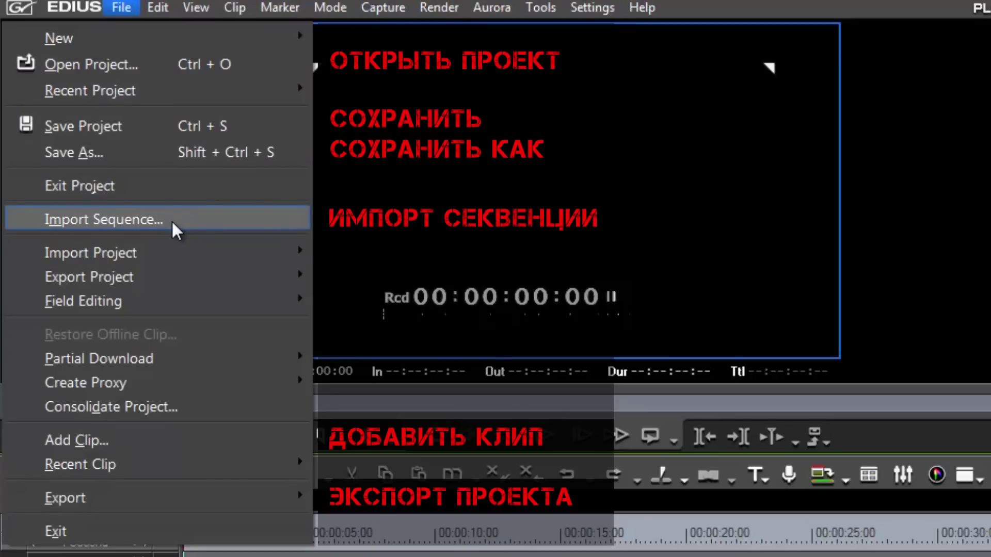
{"action": "mouse_move", "coordinate": [157, 7]}
{"action": "mouse_move", "coordinate": [241, 178]}
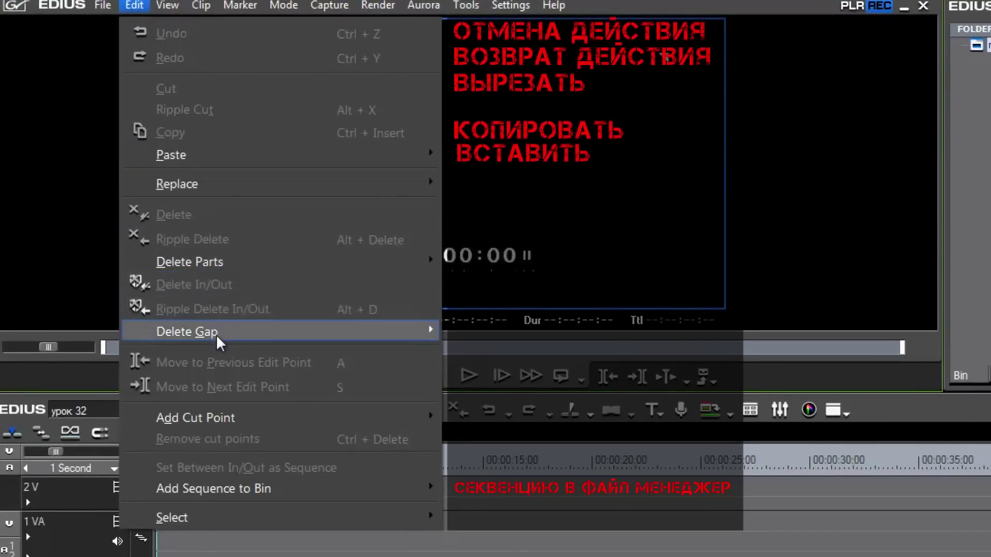
- Switch the preview monitors to single mode and back to dual mode
{"action": "mouse_move", "coordinate": [159, 9]}
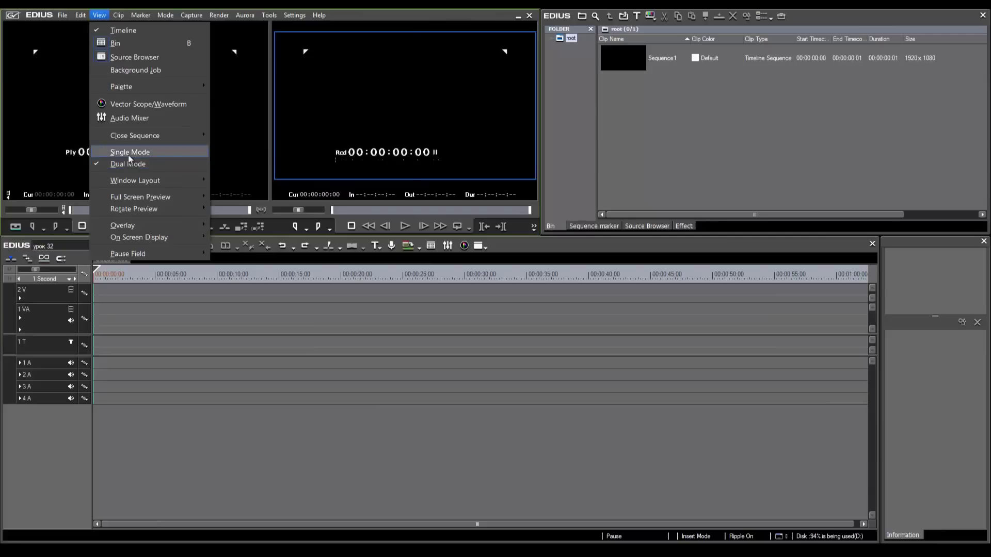
{"action": "left_click", "coordinate": [245, 291]}
{"action": "left_click", "coordinate": [97, 16]}
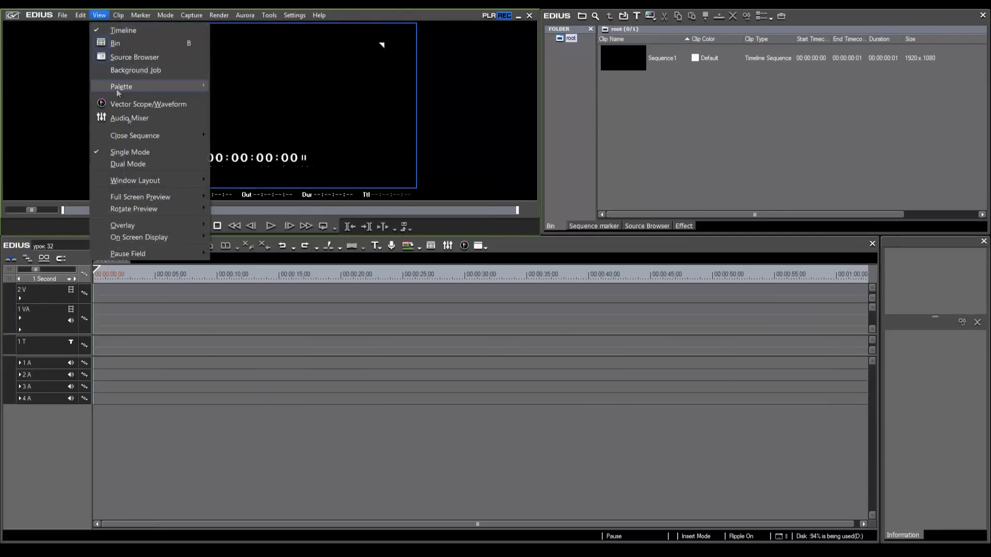
{"action": "left_click", "coordinate": [135, 163]}
- Check the window layout options and move the information palette over towards the bin window
{"action": "left_click", "coordinate": [98, 17]}
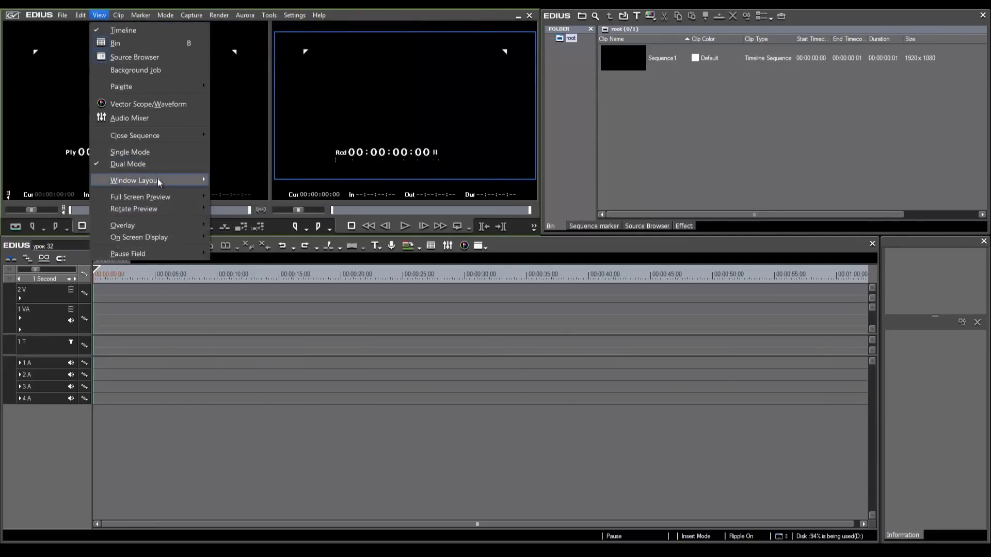
{"action": "mouse_move", "coordinate": [157, 179]}
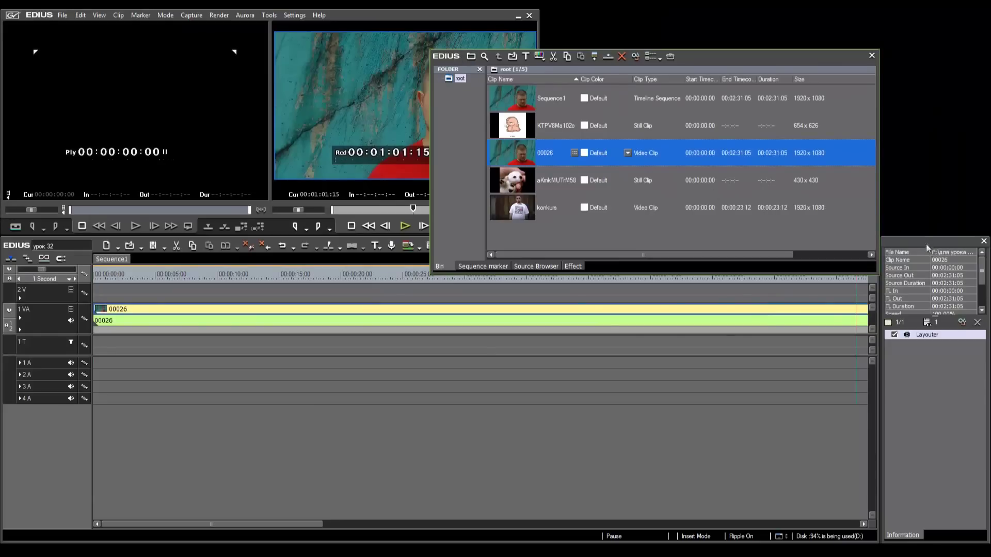
{"action": "left_click_drag", "start_coordinate": [930, 247], "coordinate": [716, 204]}
- Show the audio mixer and shift its window sideways over the timeline
{"action": "left_click", "coordinate": [99, 15]}
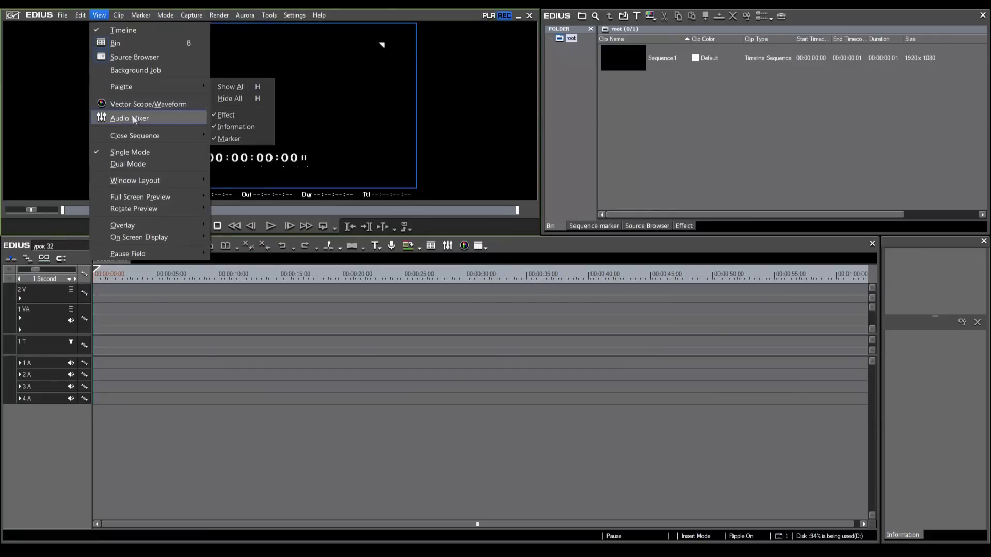
{"action": "left_click", "coordinate": [131, 118]}
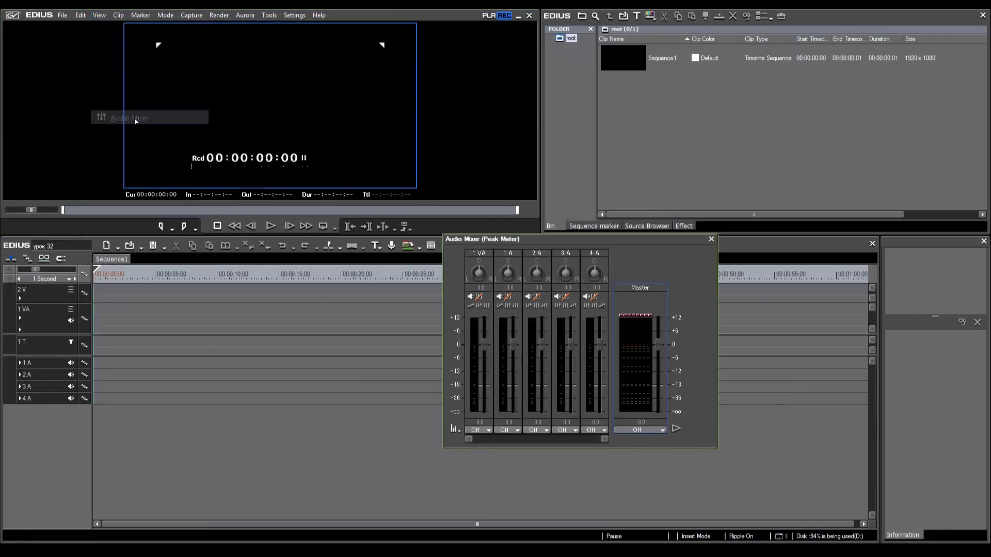
{"action": "left_click_drag", "start_coordinate": [556, 240], "coordinate": [639, 242]}
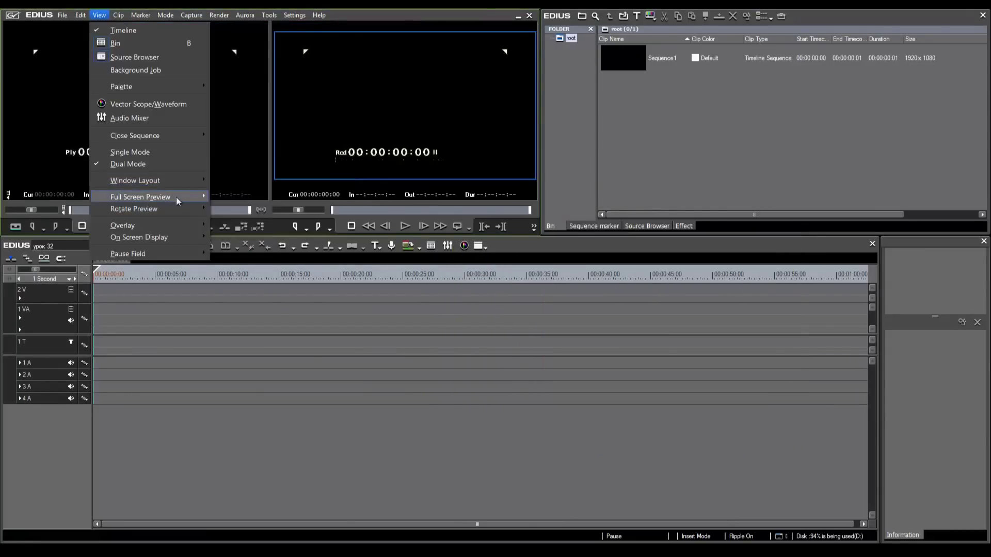
- Show the full screen preview on all monitors and play the 00026 clip in it
{"action": "mouse_move", "coordinate": [176, 197]}
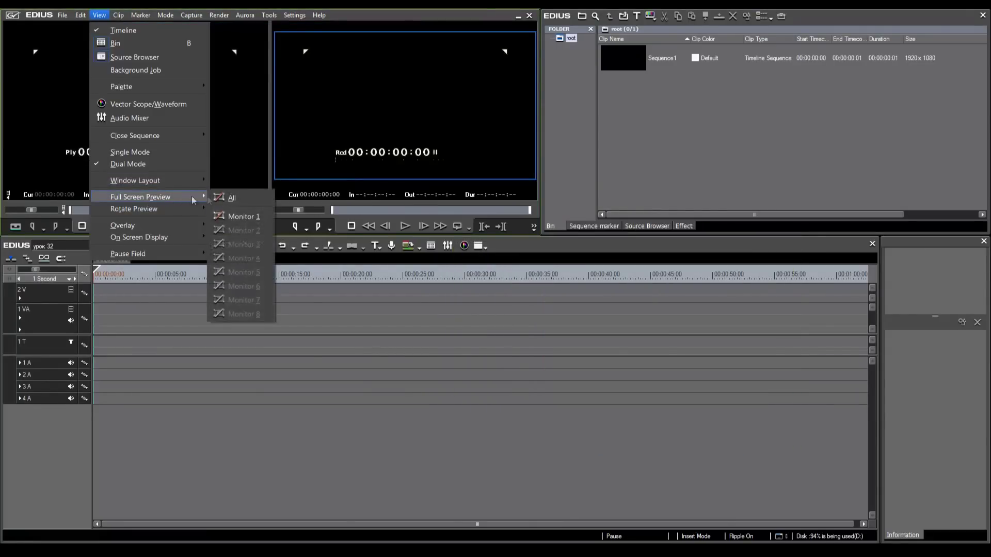
{"action": "left_click", "coordinate": [223, 198]}
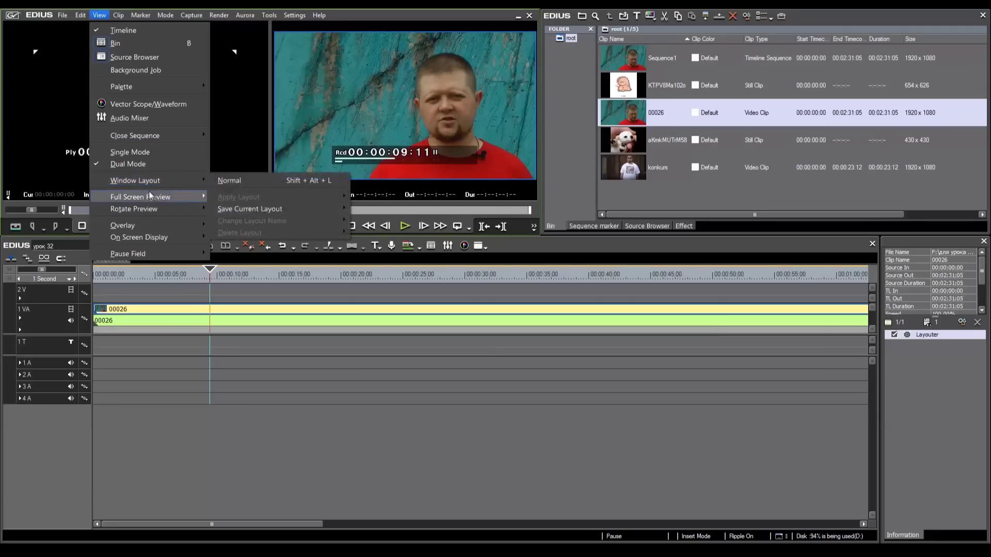
{"action": "mouse_move", "coordinate": [149, 195]}
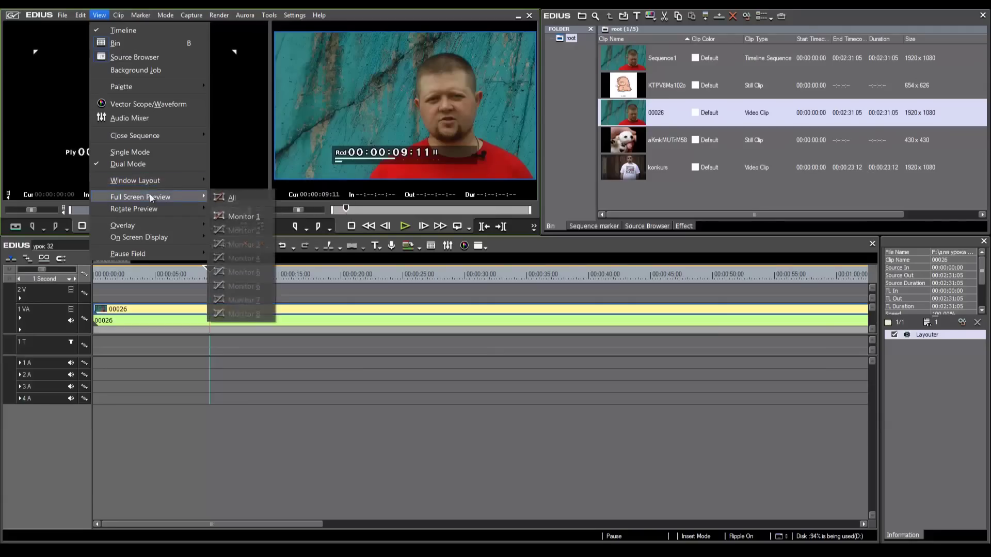
{"action": "left_click", "coordinate": [223, 198]}
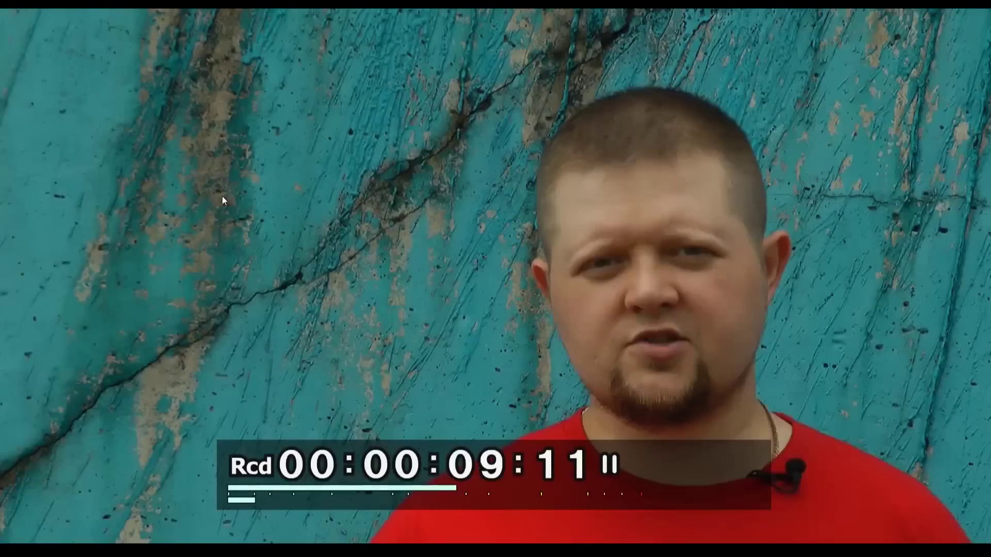
{"action": "key", "text": "space"}
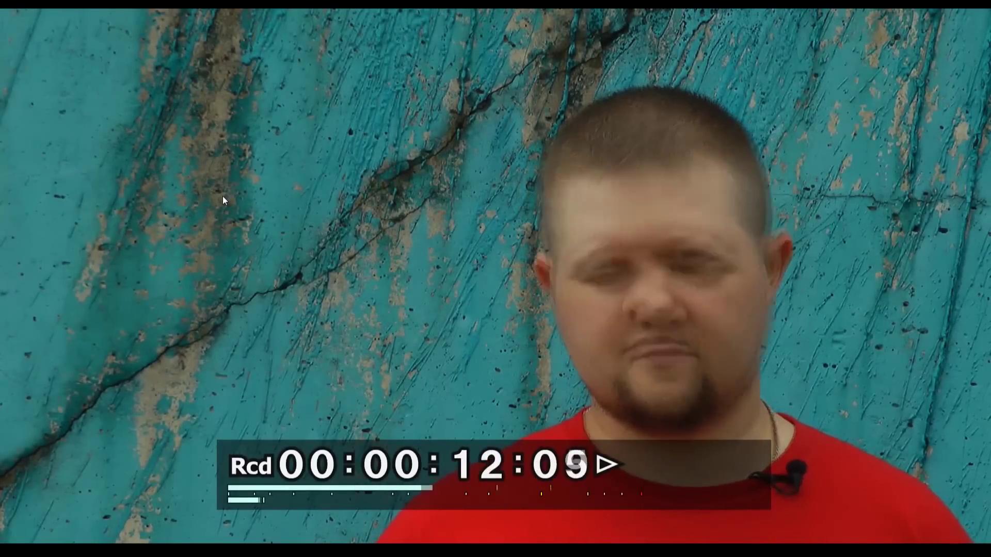
- Create a color bars clip and place it at the start of the 1 VA track
{"action": "mouse_move", "coordinate": [129, 22]}
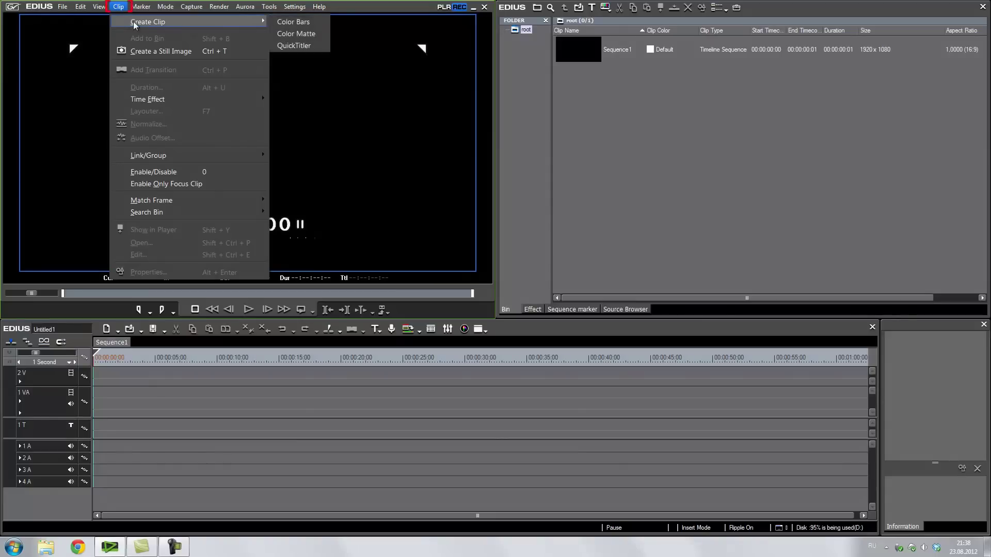
{"action": "left_click", "coordinate": [293, 21]}
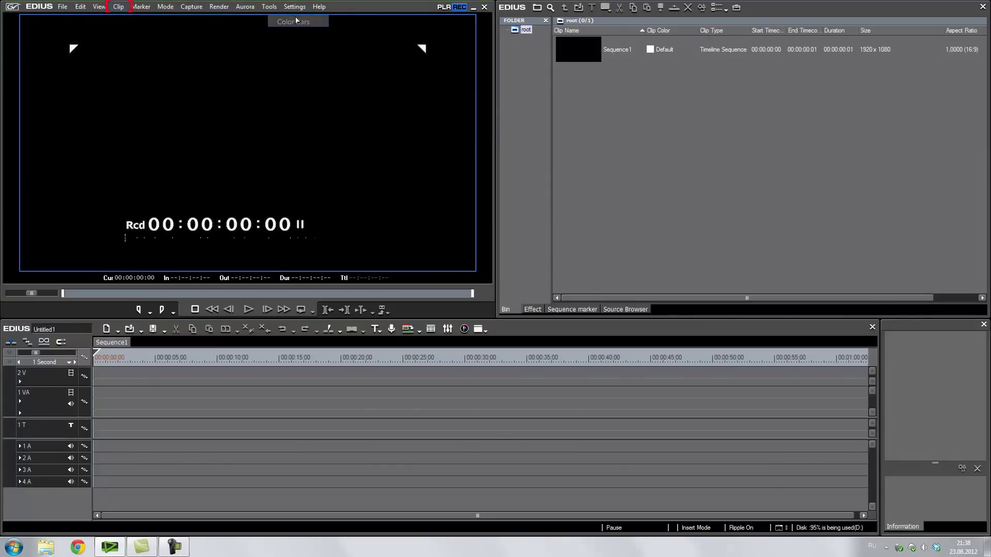
{"action": "left_click", "coordinate": [565, 95]}
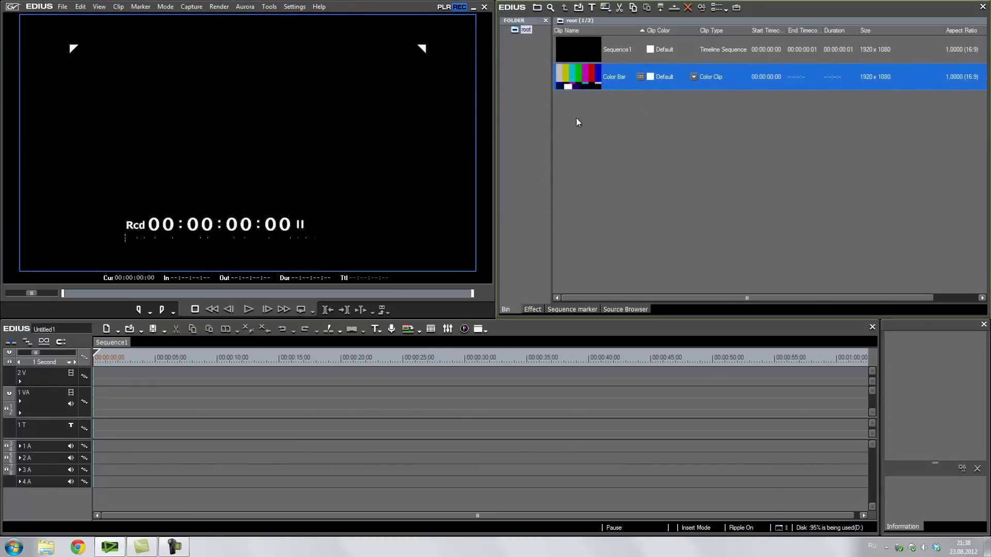
{"action": "left_click_drag", "start_coordinate": [587, 84], "coordinate": [111, 397]}
{"action": "left_click", "coordinate": [110, 359]}
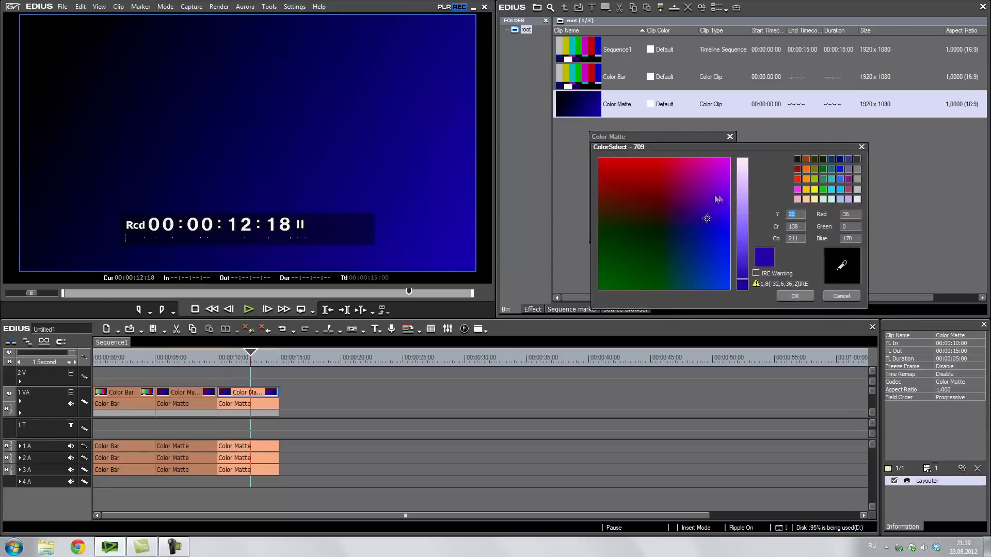
- Set the second gradient color of the color matte to a very pale pink with a Y value of 255
{"action": "left_click", "coordinate": [742, 160]}
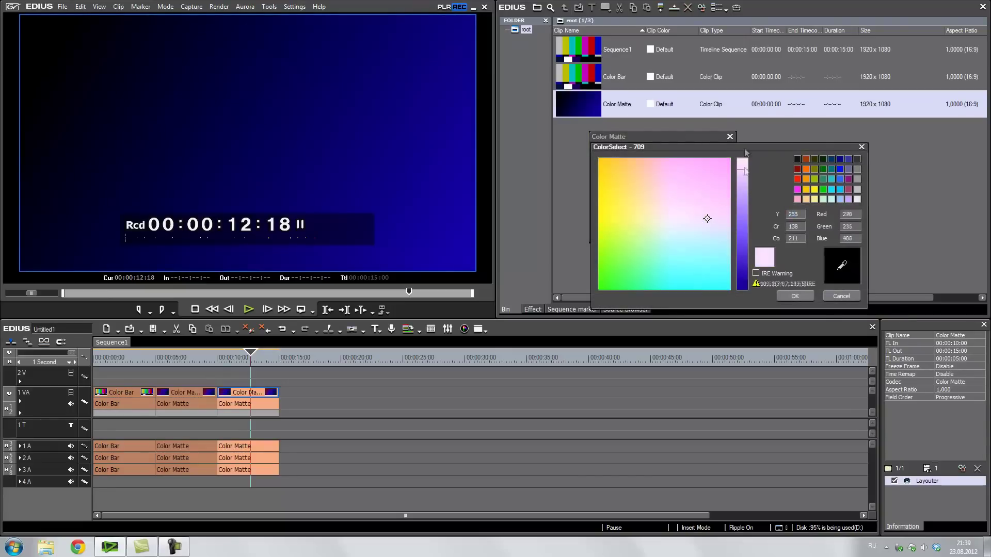
{"action": "left_click", "coordinate": [792, 294]}
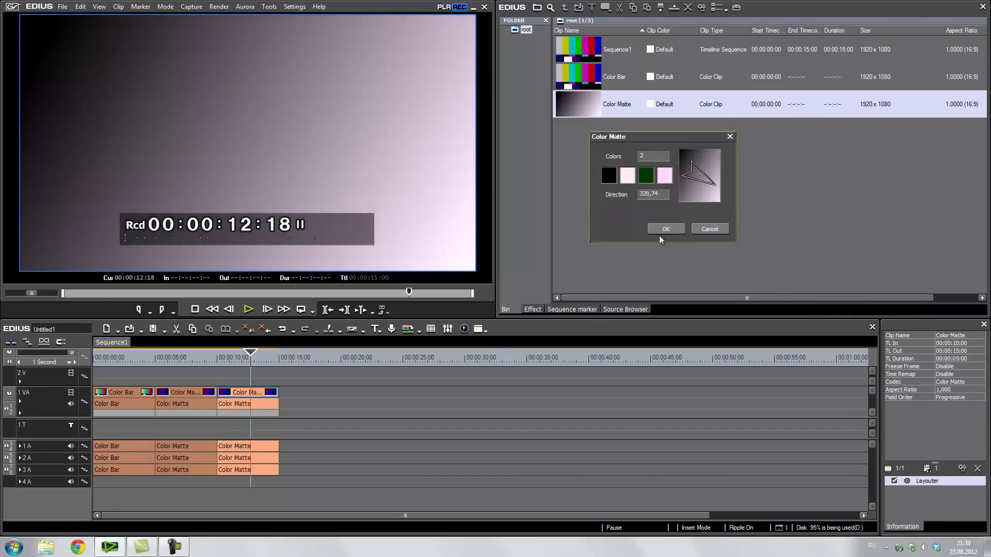
{"action": "left_click", "coordinate": [658, 236]}
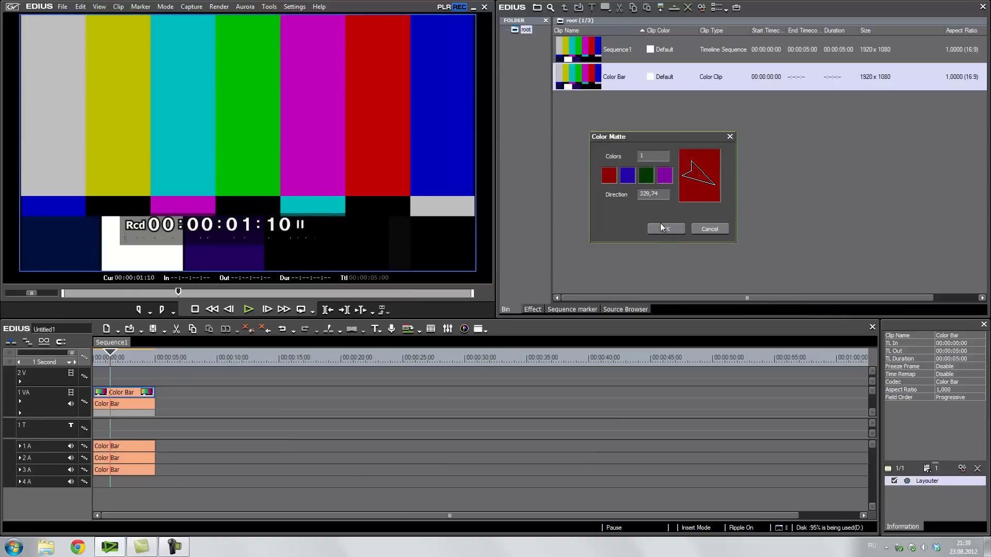
- Create a one-color dark red color matte and place it after the Color Bar clip on the 1 VA track
{"action": "left_click", "coordinate": [663, 232]}
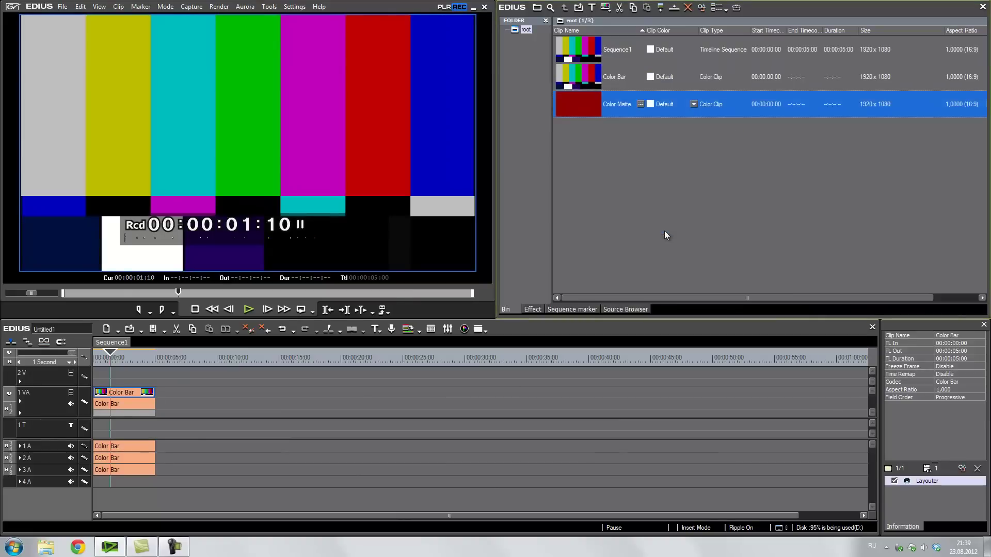
{"action": "left_click_drag", "start_coordinate": [573, 102], "coordinate": [158, 398]}
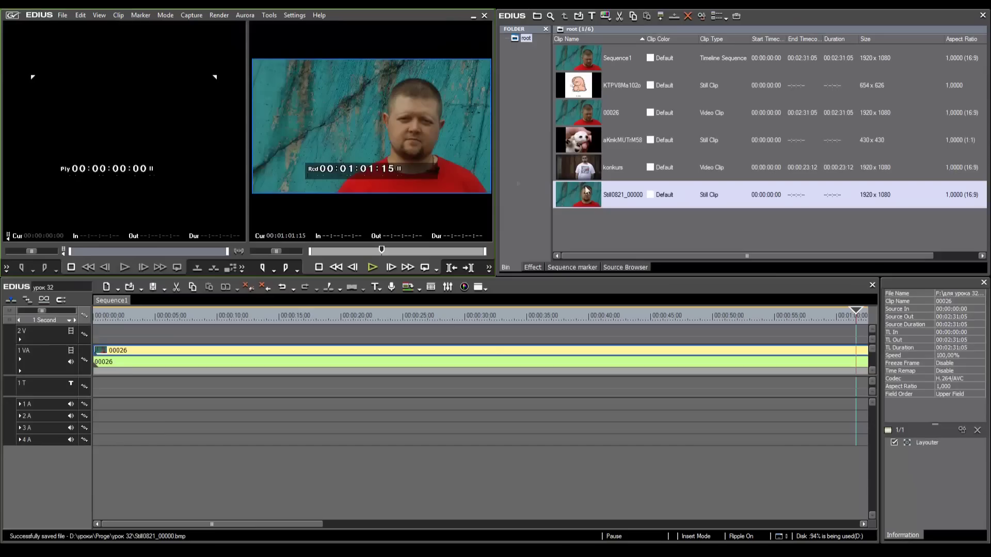
- Show the Still0821_00000 clip in the player and add it to the timeline
{"action": "double_click", "coordinate": [586, 199]}
{"action": "left_click_drag", "start_coordinate": [586, 201], "coordinate": [289, 323]}
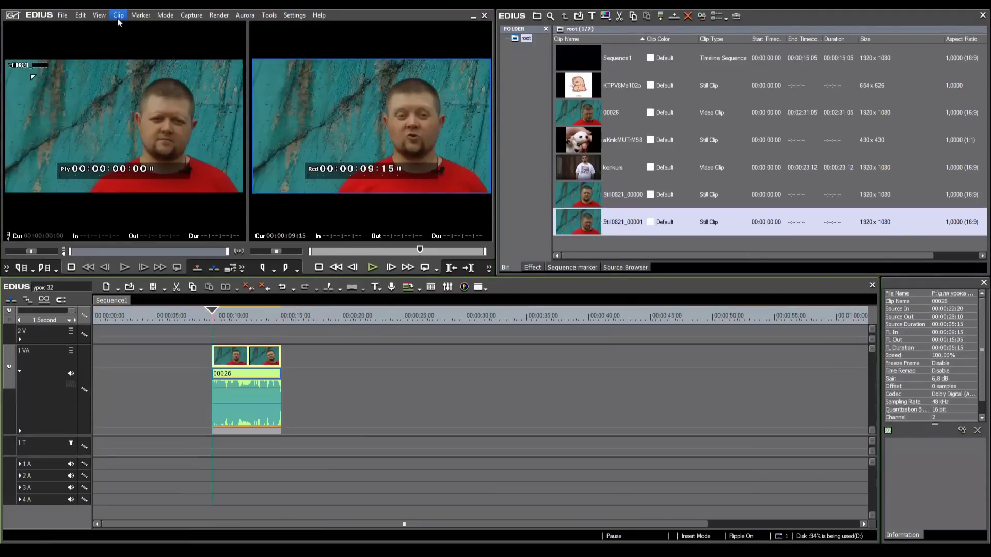
- Normalize the audio of the 00026 clip to -6 dB and play it back
{"action": "left_click", "coordinate": [118, 15]}
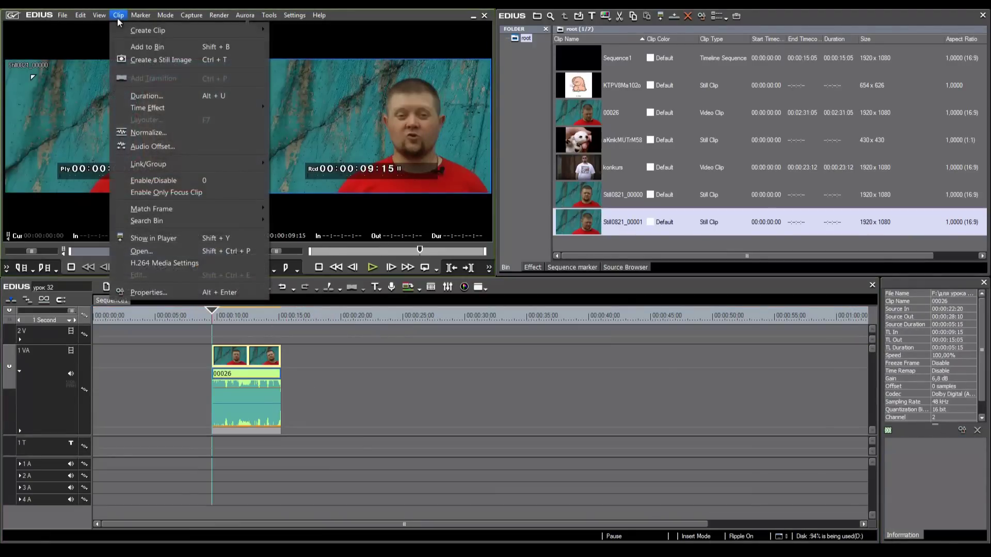
{"action": "left_click", "coordinate": [148, 131]}
{"action": "type", "text": "-6"}
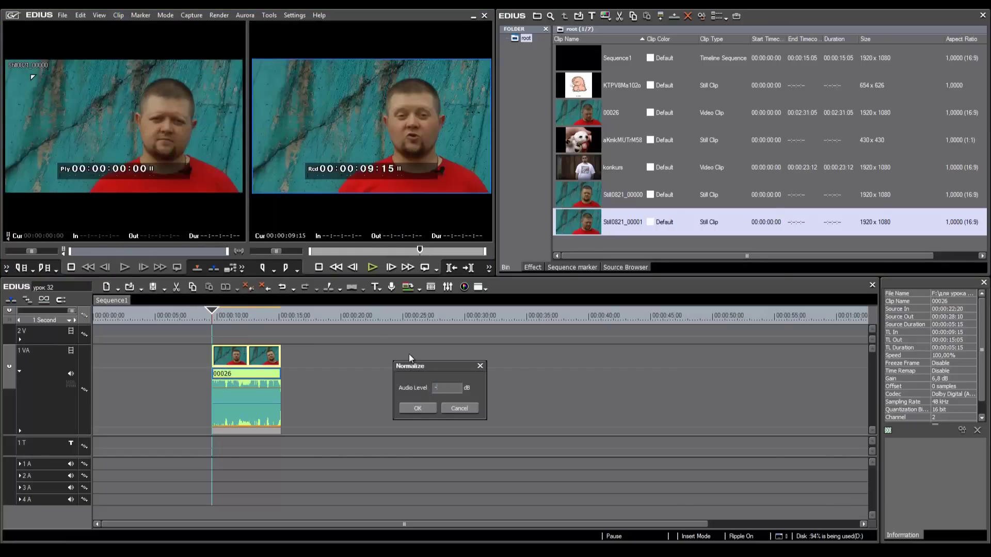
{"action": "key", "text": "Return"}
{"action": "key", "text": "space"}
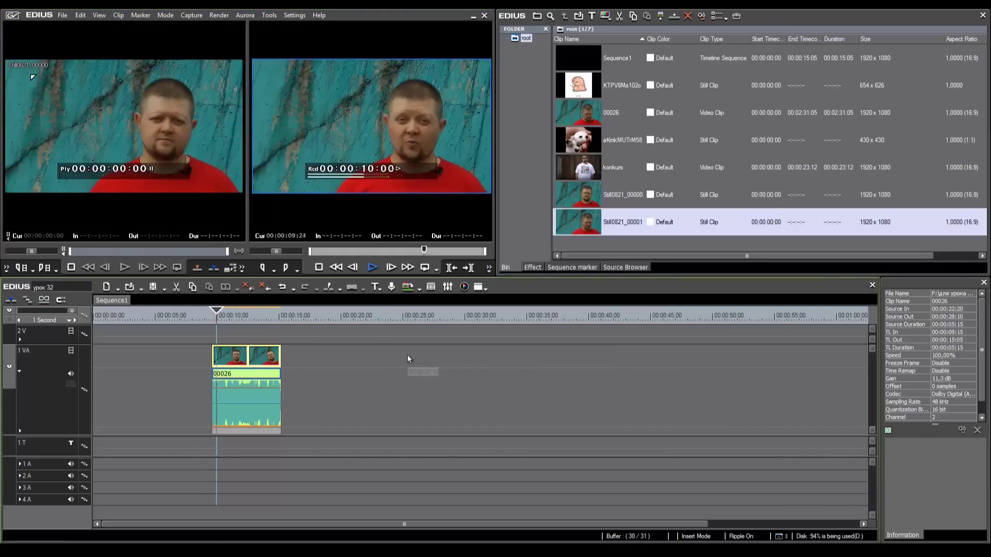
- Set the In point at 00:00:13:24 and Out point at 00:00:18:00, and add a sequence marker at 00:00:21:12
{"action": "left_click", "coordinate": [140, 15]}
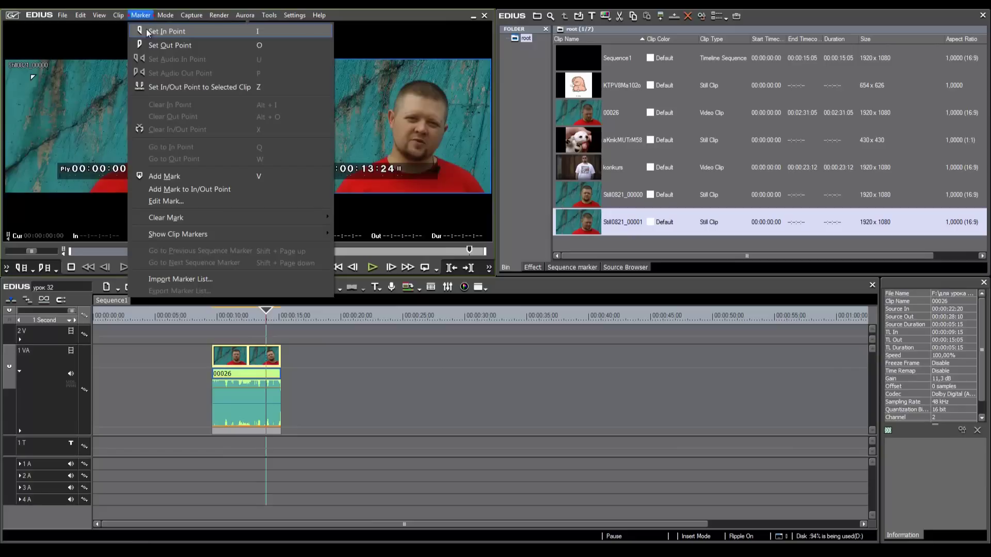
{"action": "left_click", "coordinate": [147, 31]}
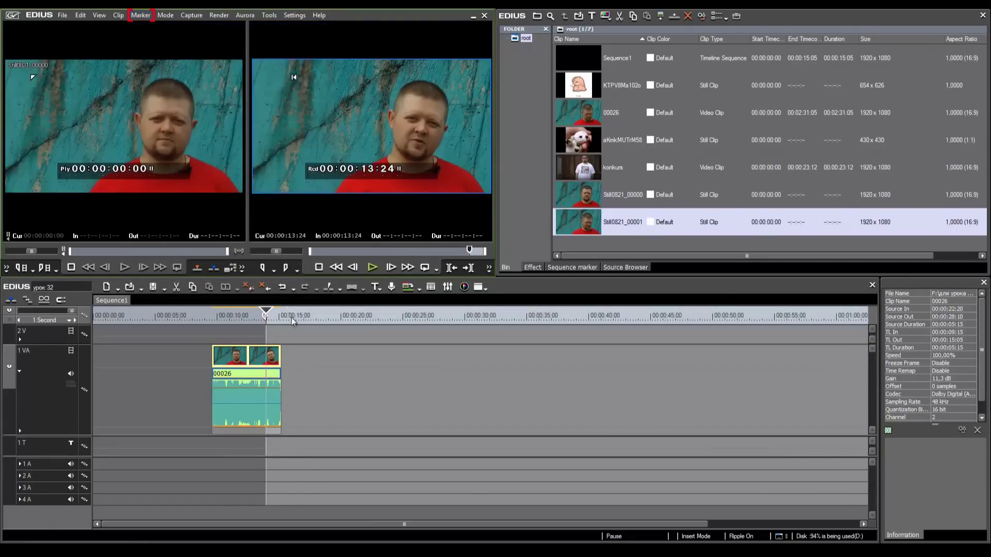
{"action": "left_click", "coordinate": [317, 319]}
{"action": "left_click", "coordinate": [140, 15]}
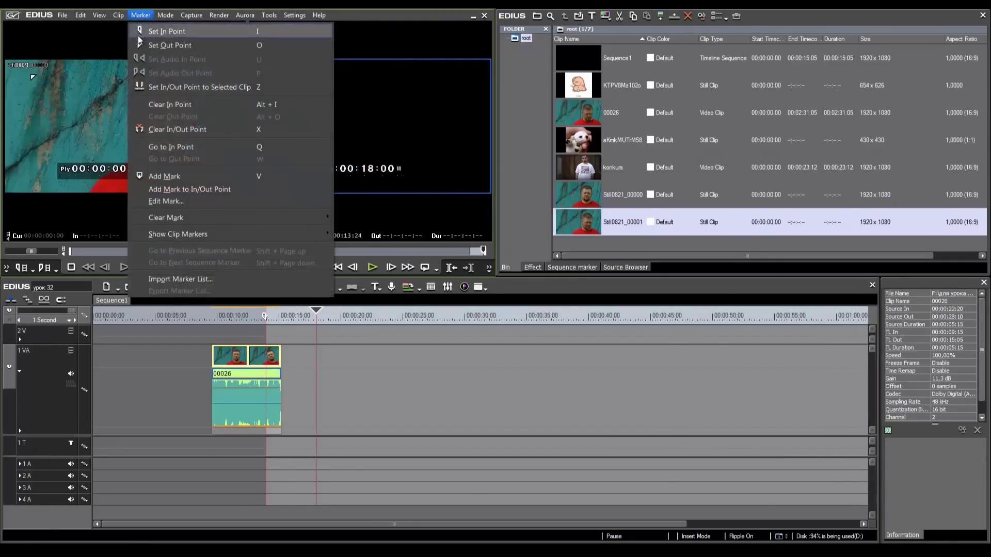
{"action": "key", "text": "o"}
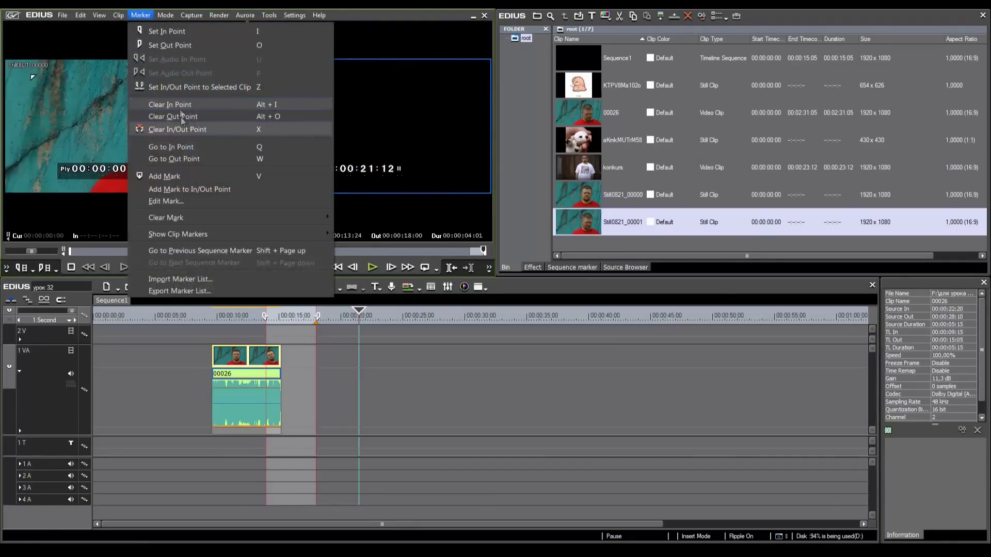
{"action": "left_click", "coordinate": [186, 175]}
- Switch to Trimming Mode and adjust the cut between the 00026 and konkurs clips
{"action": "left_click", "coordinate": [164, 16]}
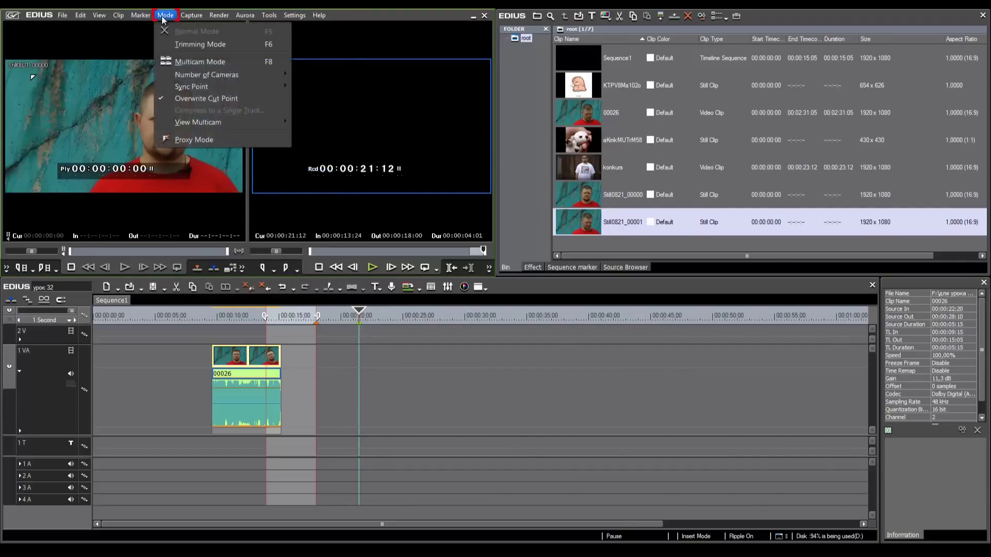
{"action": "left_click", "coordinate": [200, 44]}
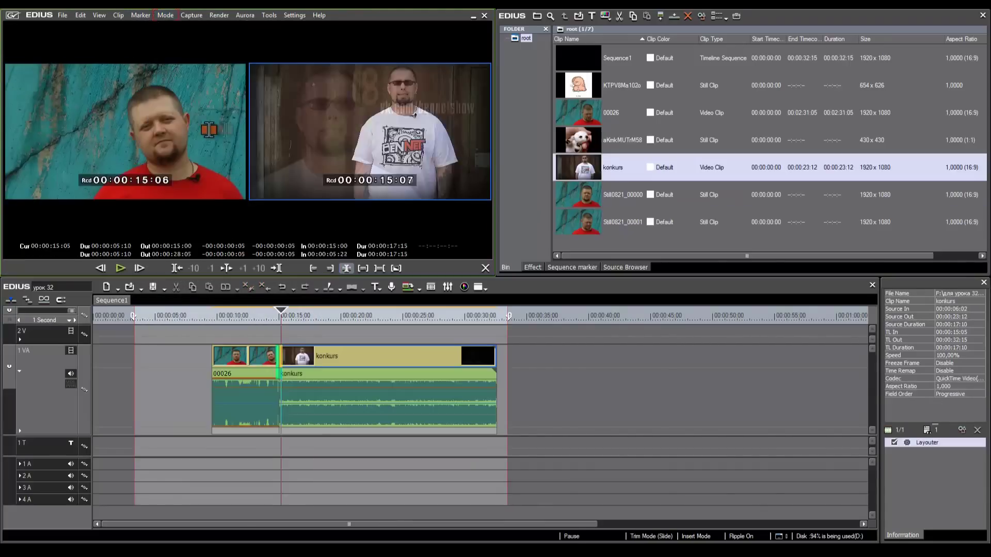
{"action": "left_click_drag", "start_coordinate": [148, 130], "coordinate": [476, 164]}
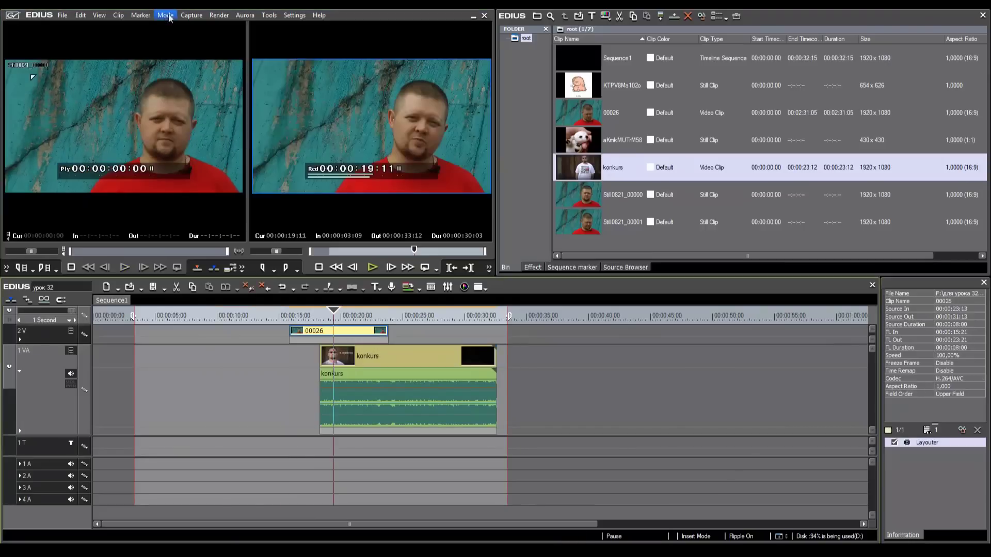
- Switch to Multicam Mode and alternate the shown camera between the 1 VA and 2 V tracks
{"action": "left_click", "coordinate": [165, 15]}
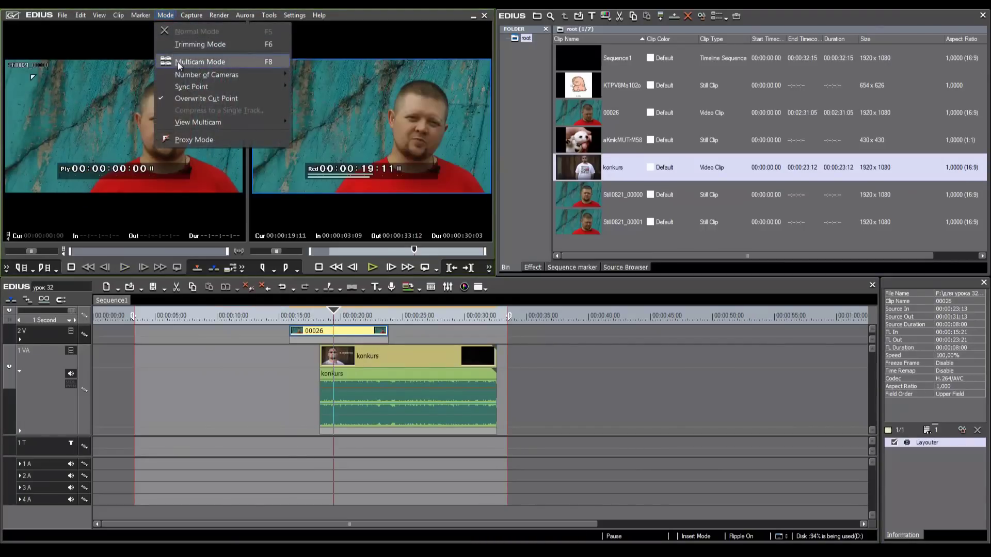
{"action": "left_click", "coordinate": [177, 61]}
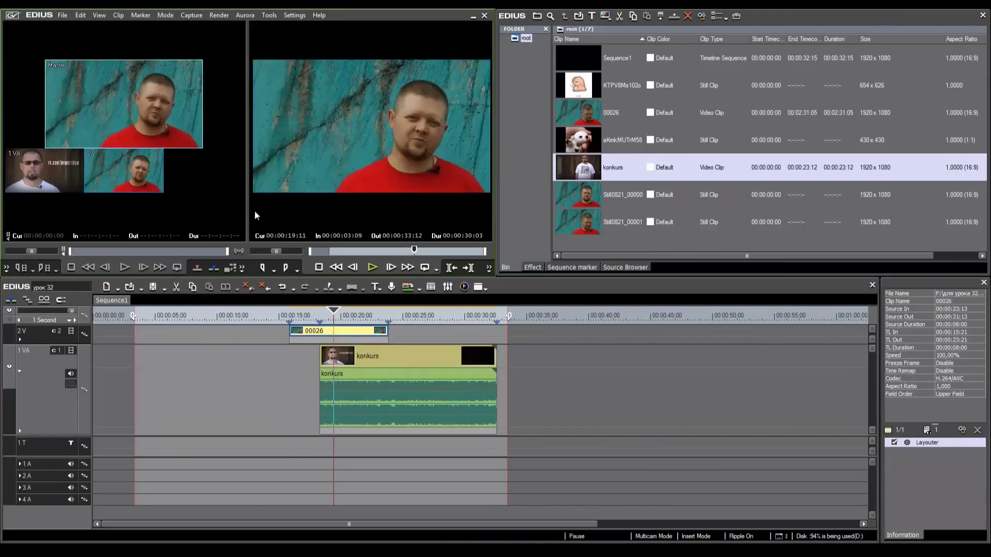
{"action": "left_click", "coordinate": [57, 169]}
{"action": "left_click", "coordinate": [122, 171]}
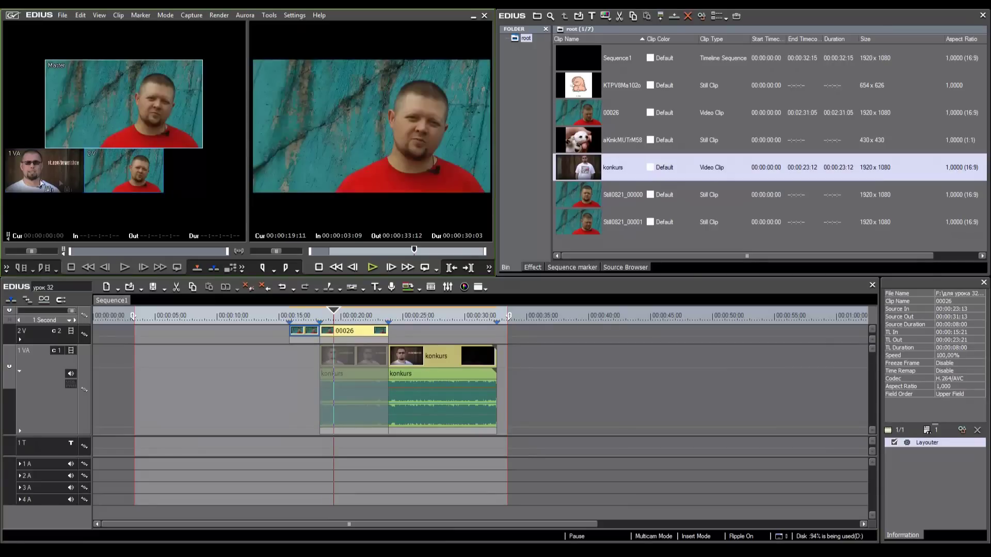
{"action": "key", "text": "1"}
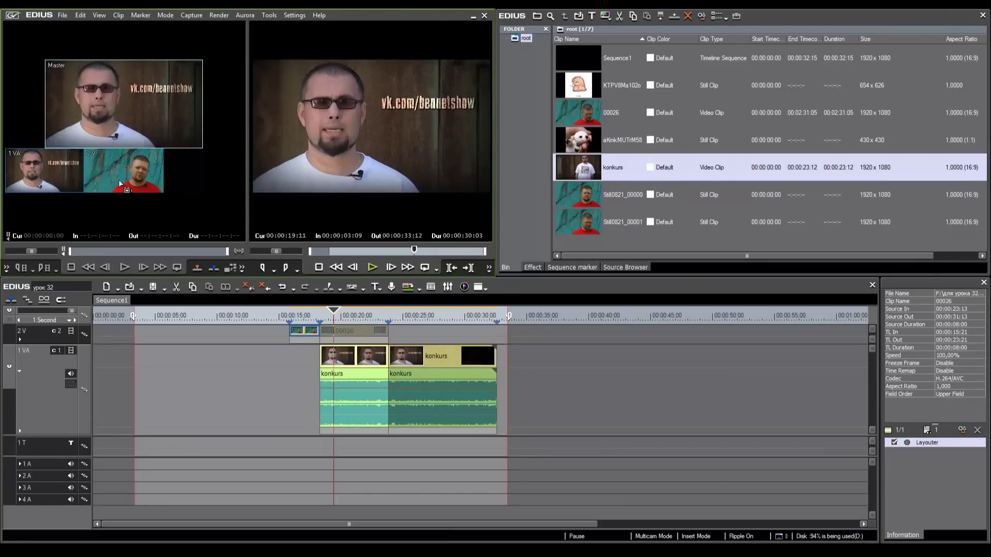
{"action": "left_click", "coordinate": [119, 179]}
{"action": "left_click", "coordinate": [50, 183]}
{"action": "left_click", "coordinate": [116, 174]}
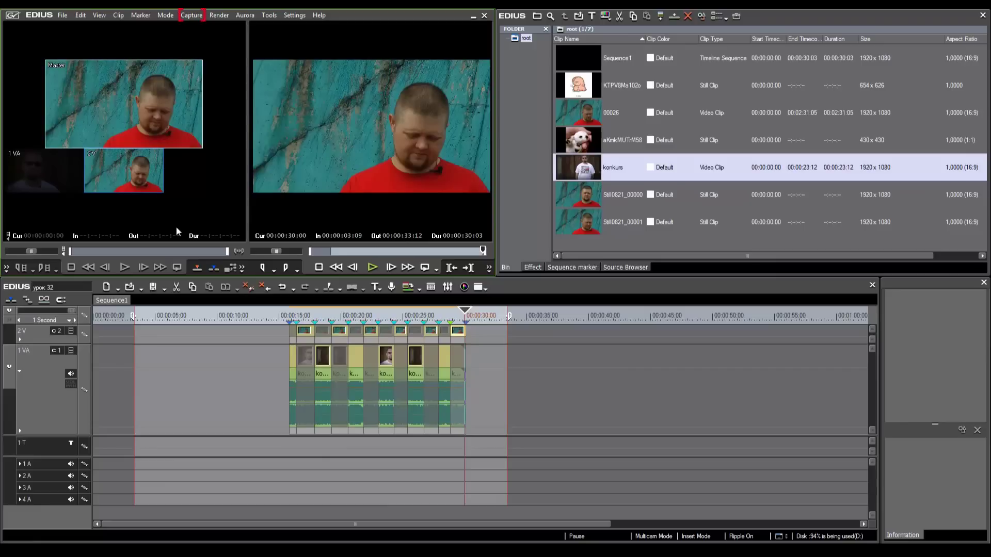
- Open the Voice Over recorder, raise its volume almost to maximum and close it without recording
{"action": "left_click", "coordinate": [191, 16]}
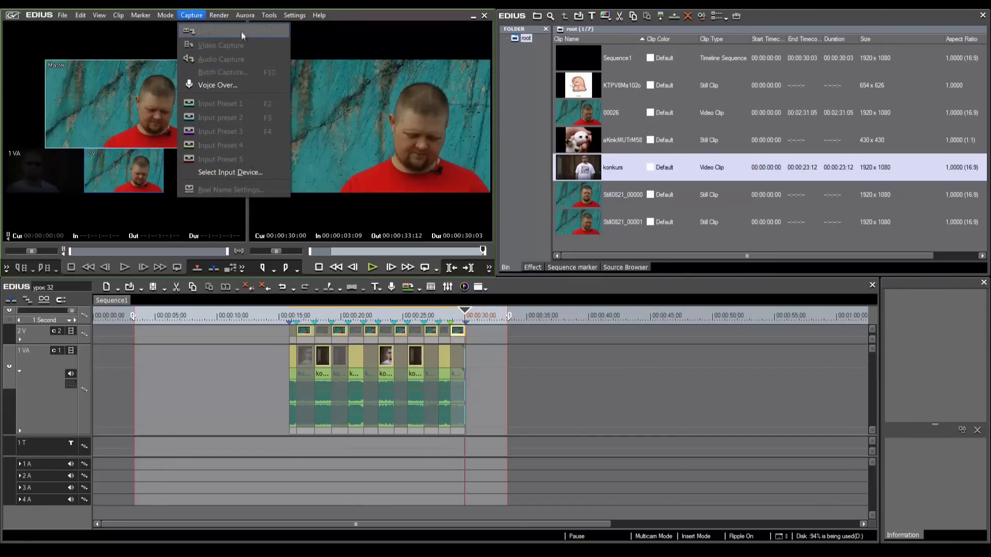
{"action": "left_click", "coordinate": [240, 86]}
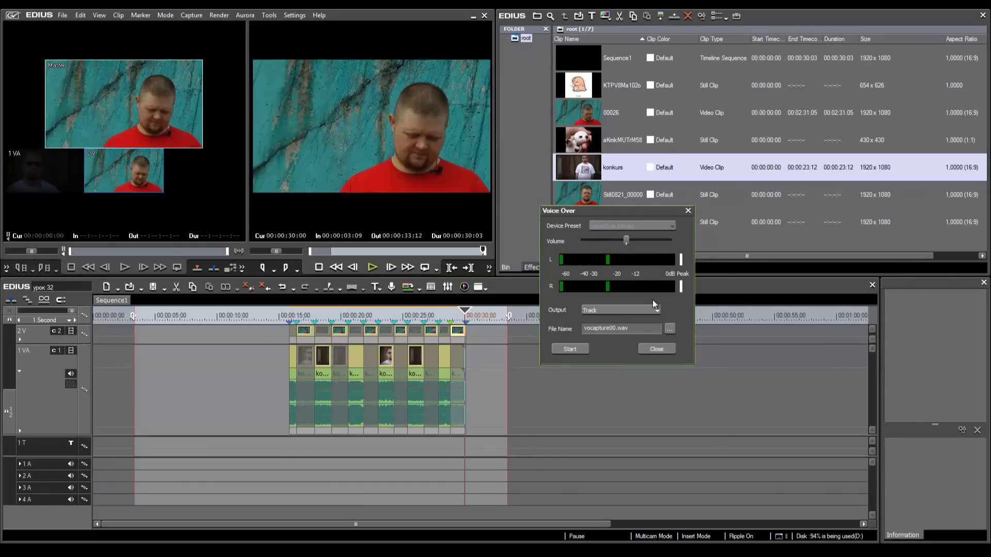
{"action": "left_click_drag", "start_coordinate": [626, 240], "coordinate": [668, 245]}
{"action": "left_click", "coordinate": [657, 349]}
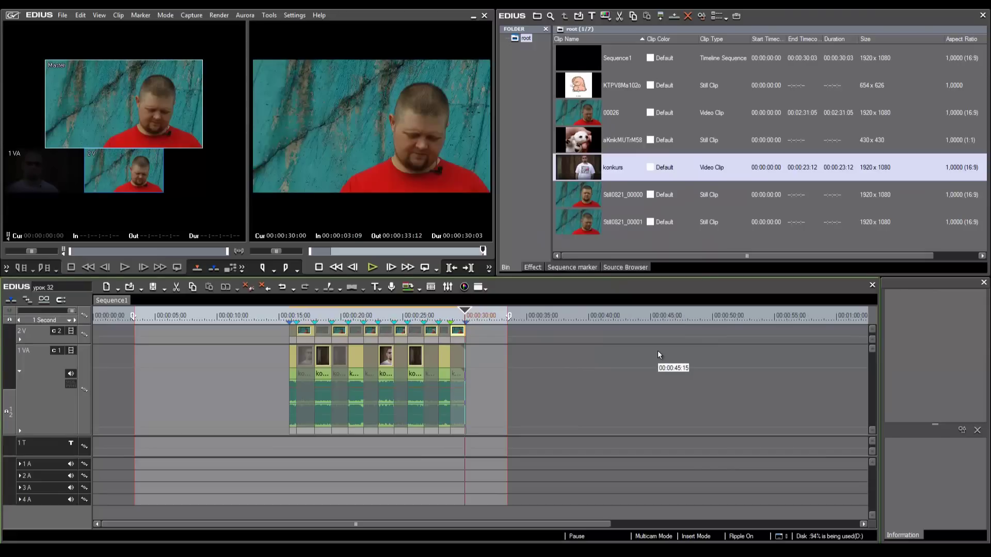
- Return to Normal Mode and render the orange area of the entire project
{"action": "key", "text": "F5"}
{"action": "left_click", "coordinate": [219, 15]}
{"action": "mouse_move", "coordinate": [225, 29]}
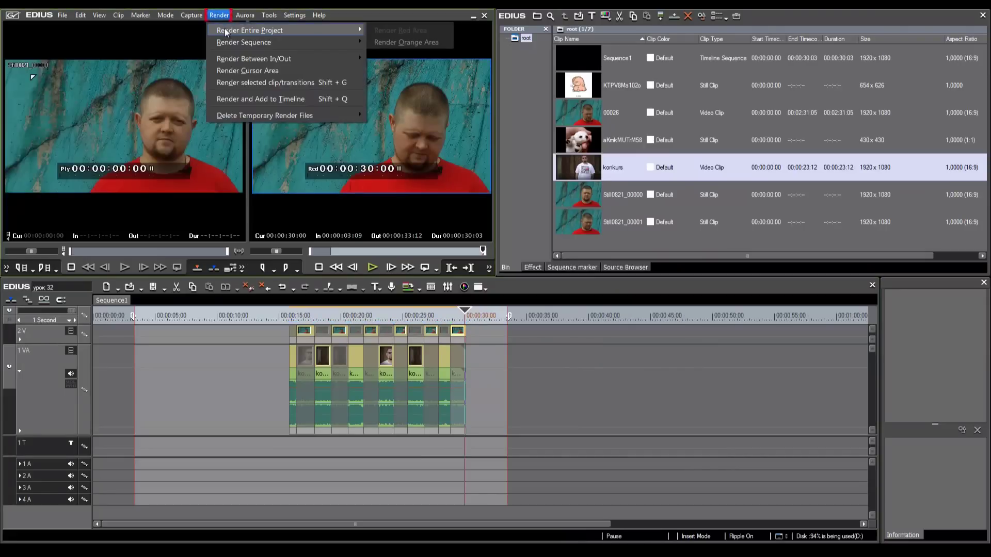
{"action": "left_click", "coordinate": [441, 41]}
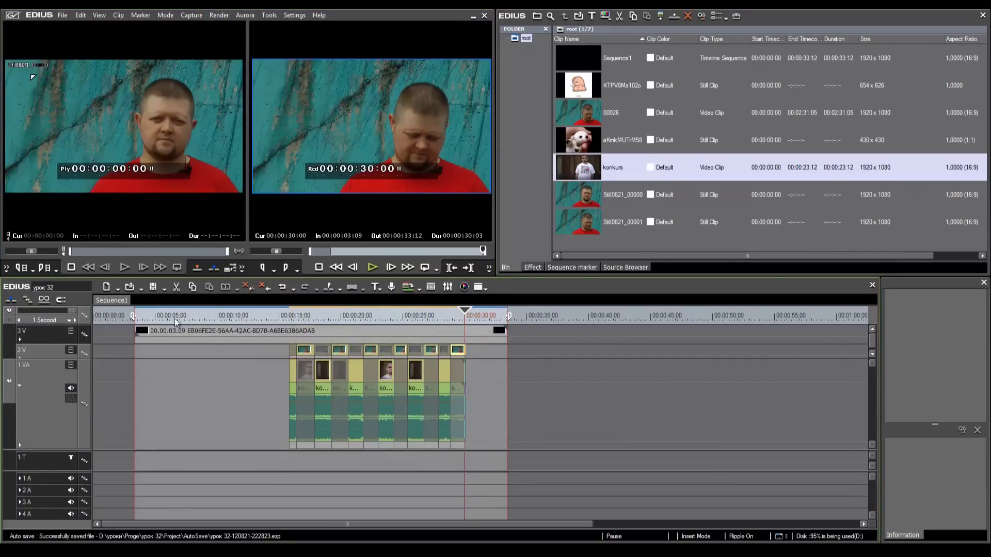
{"action": "left_click", "coordinate": [166, 333]}
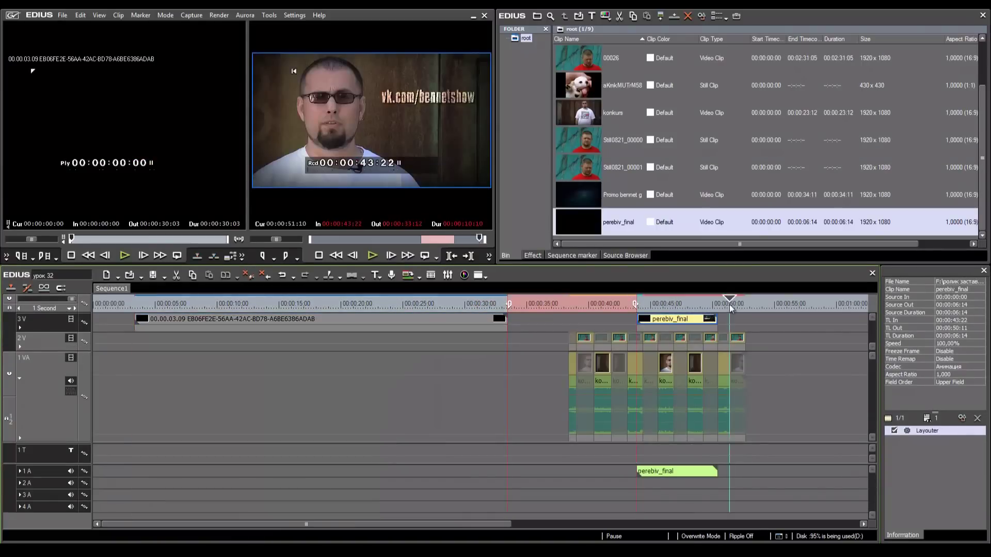
- Set the Out point at 00:00:52:17 and render the red area between the In and Out points
{"action": "key", "text": "o"}
{"action": "left_click", "coordinate": [687, 303]}
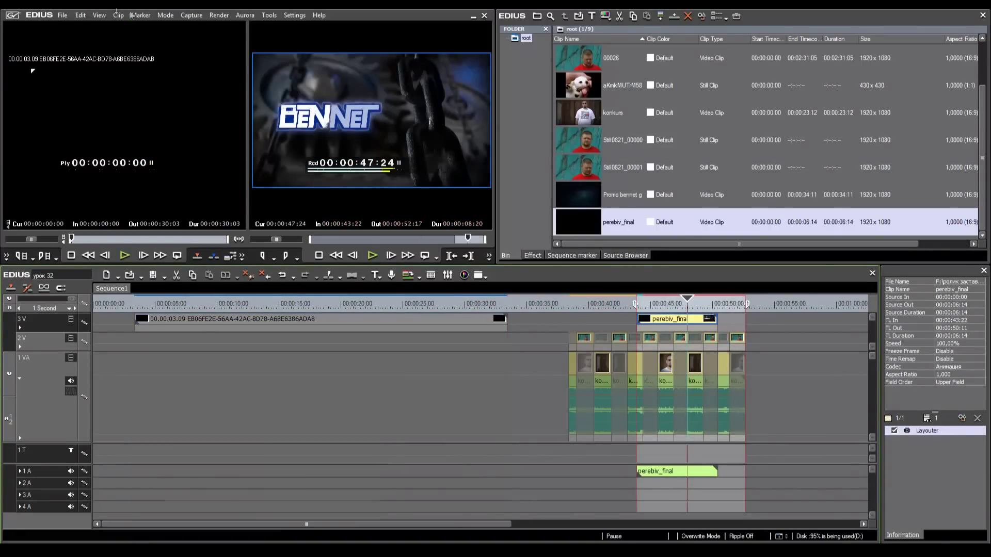
{"action": "left_click", "coordinate": [212, 17]}
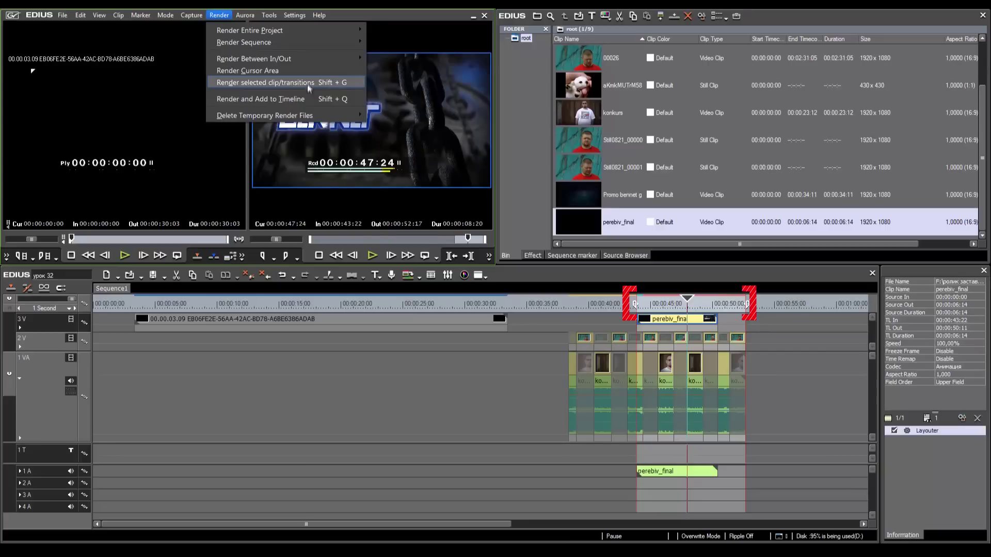
{"action": "mouse_move", "coordinate": [311, 61]}
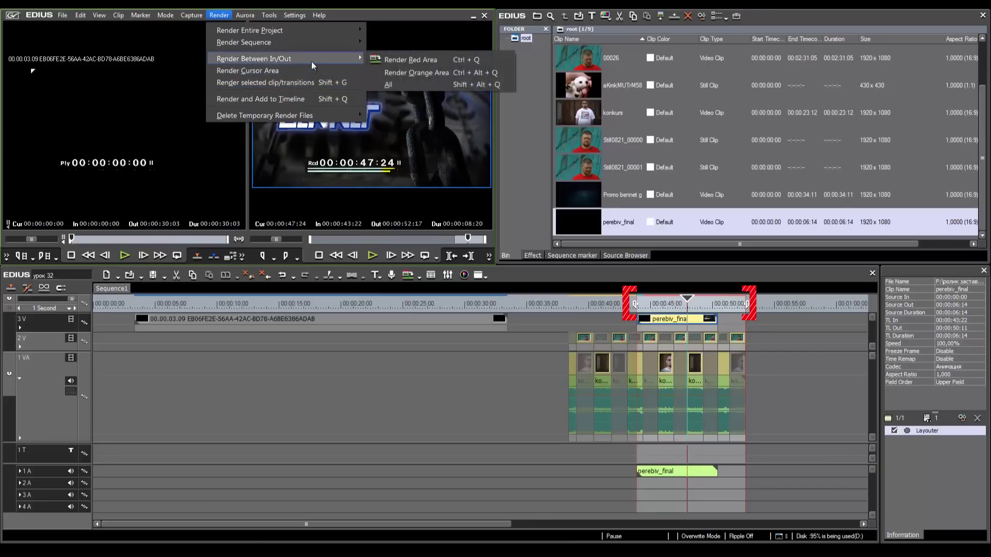
{"action": "left_click", "coordinate": [395, 60]}
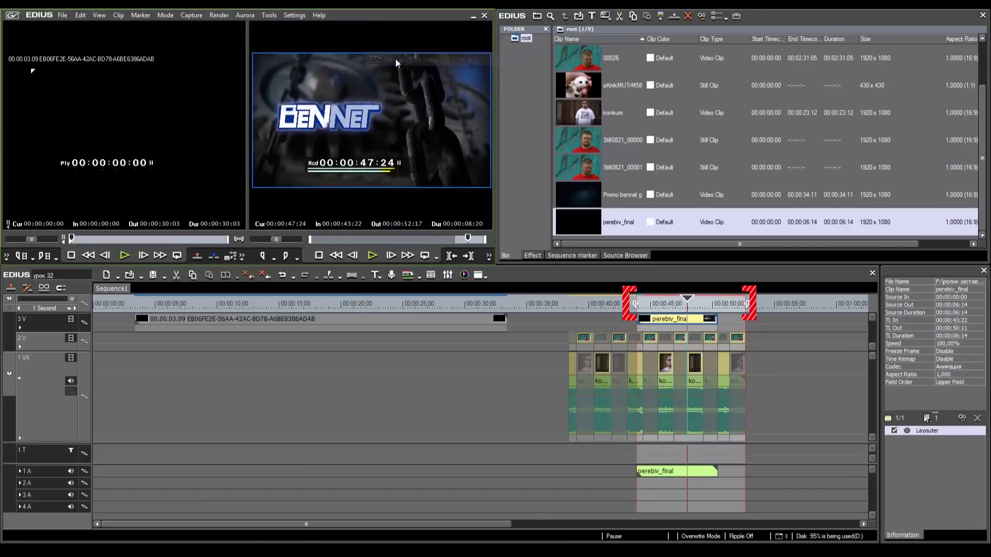
{"action": "left_click", "coordinate": [295, 15]}
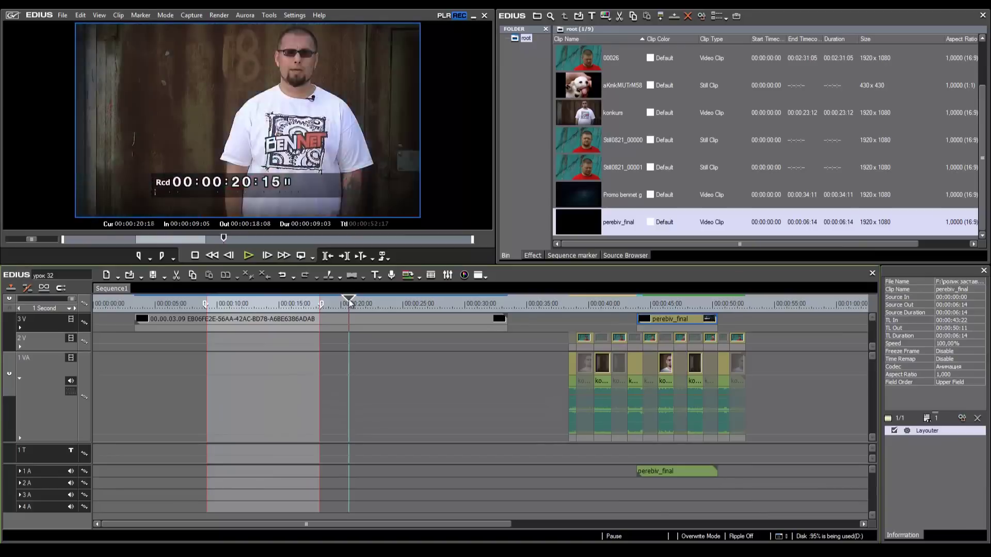
- Try the recorder's playback controls by playing the sequence, rewinding it and looping the range between In and Out
{"action": "left_click", "coordinate": [247, 256]}
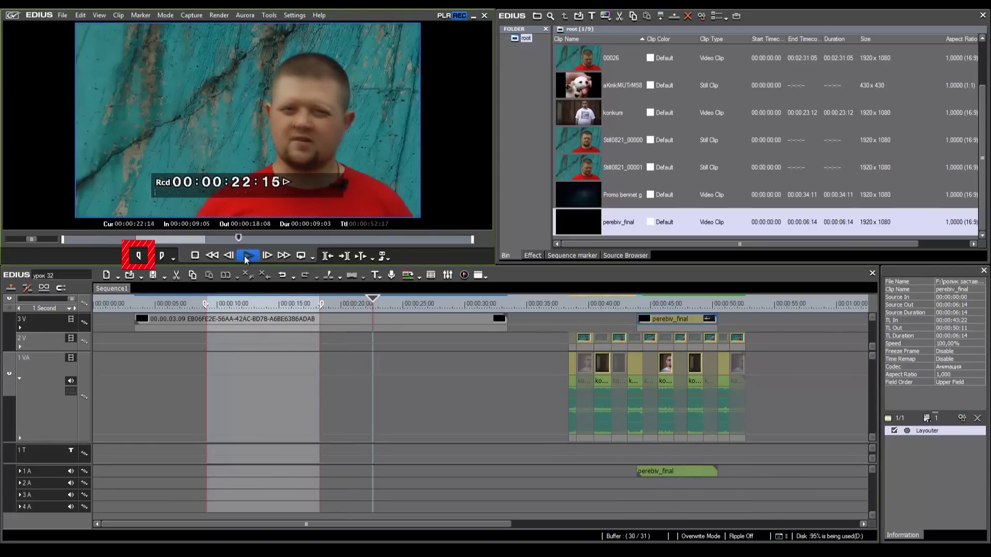
{"action": "left_click", "coordinate": [211, 256]}
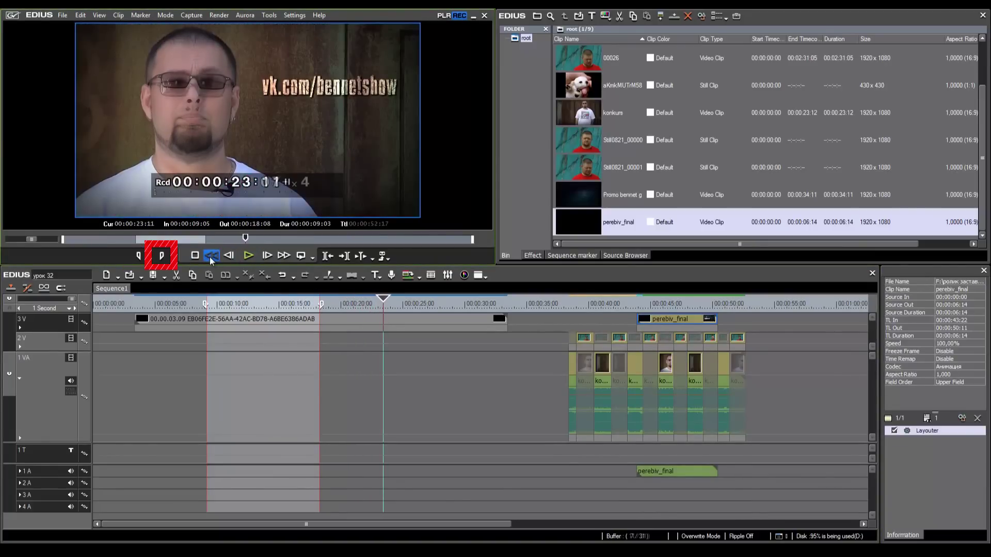
{"action": "left_click", "coordinate": [300, 257]}
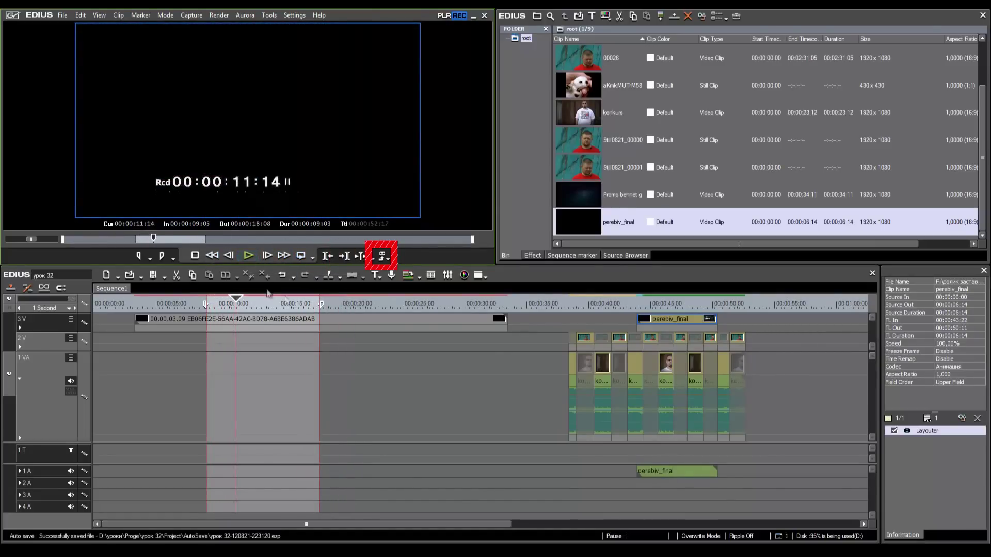
- Place the timeline cursor past the Out point and jump it between the sequence's edit points
{"action": "left_click", "coordinate": [336, 306]}
{"action": "left_click", "coordinate": [328, 256]}
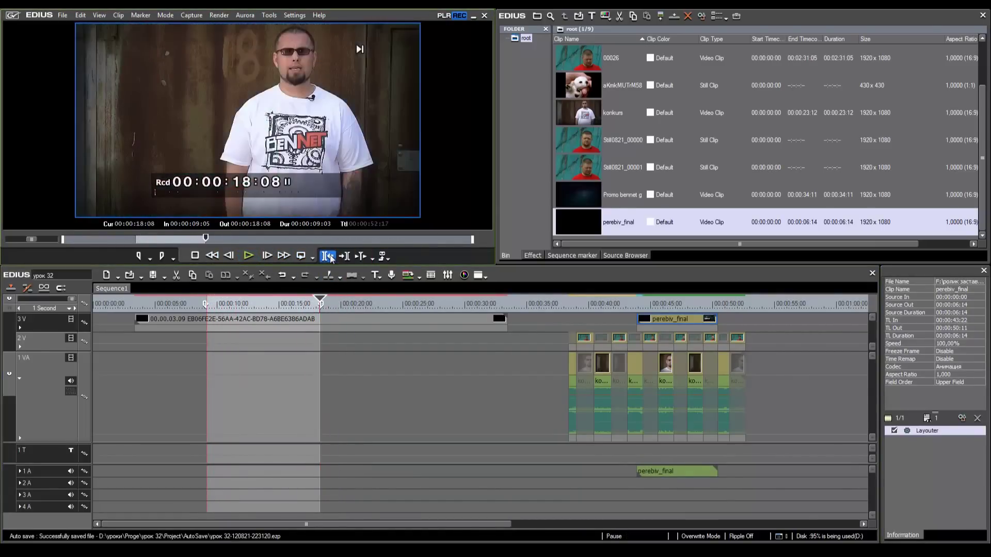
{"action": "left_click", "coordinate": [328, 256]}
{"action": "left_click", "coordinate": [328, 256]}
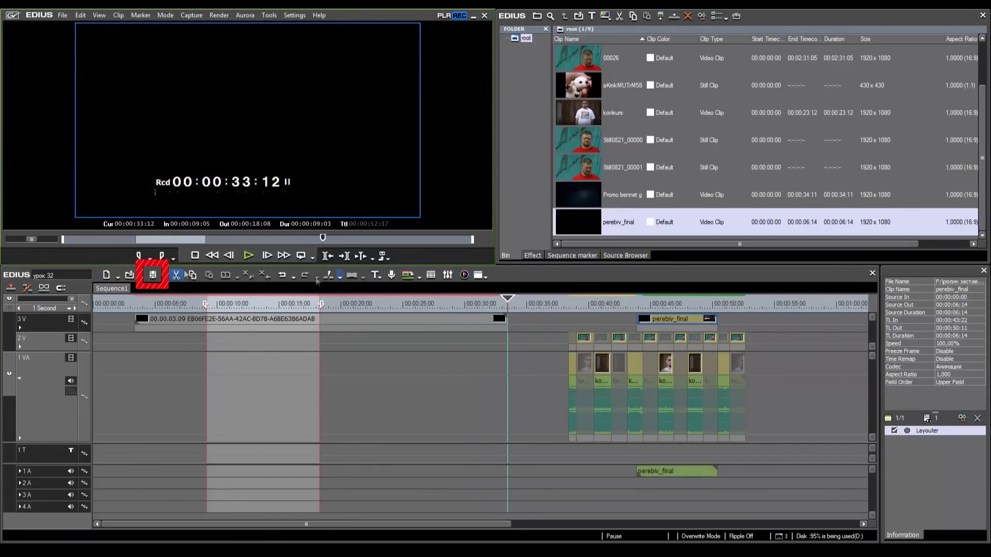
- Create the additional sequences Sequence2 to Sequence5, and open the title creation options
{"action": "left_click", "coordinate": [107, 277]}
{"action": "left_click", "coordinate": [107, 278]}
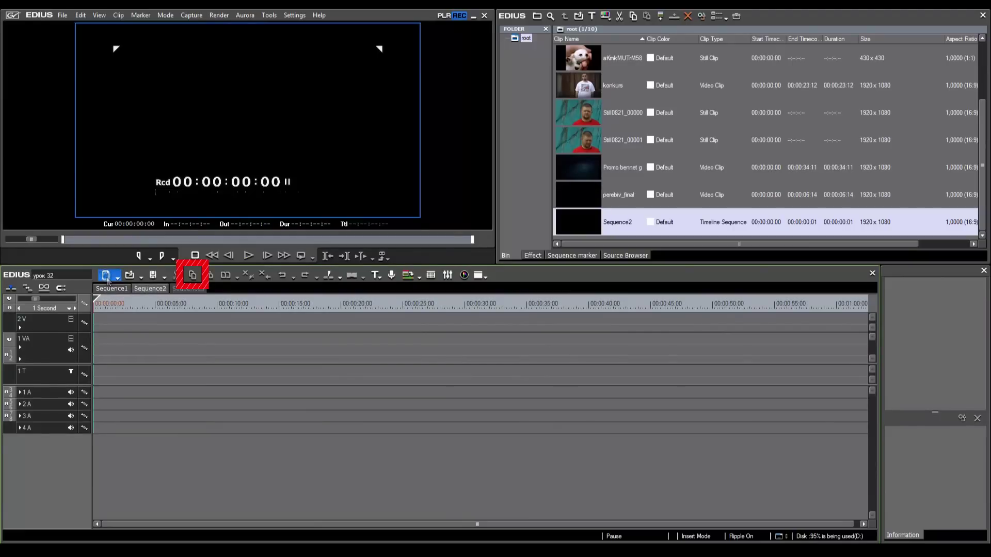
{"action": "left_click", "coordinate": [106, 277]}
{"action": "left_click", "coordinate": [106, 277]}
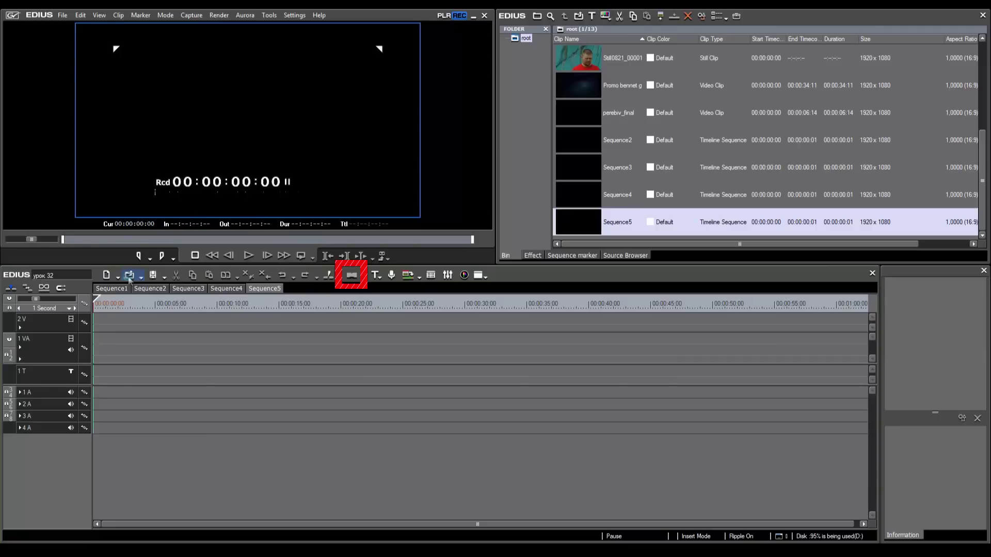
{"action": "left_click", "coordinate": [377, 275]}
{"action": "left_click", "coordinate": [393, 418]}
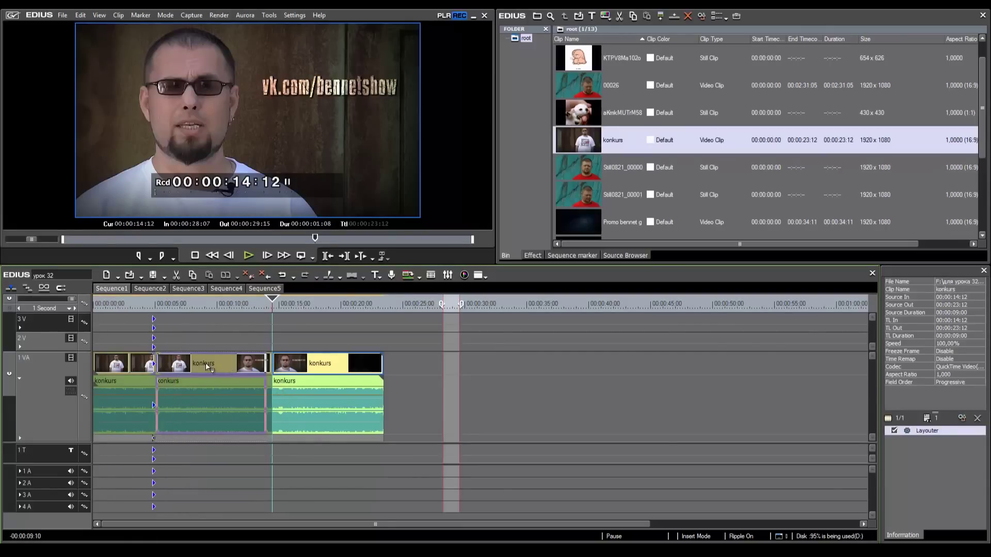
- Rearrange the konkurs clips on Sequence1's 1 VA track while toggling between Insert and Overwrite Mode
{"action": "left_click", "coordinate": [206, 364]}
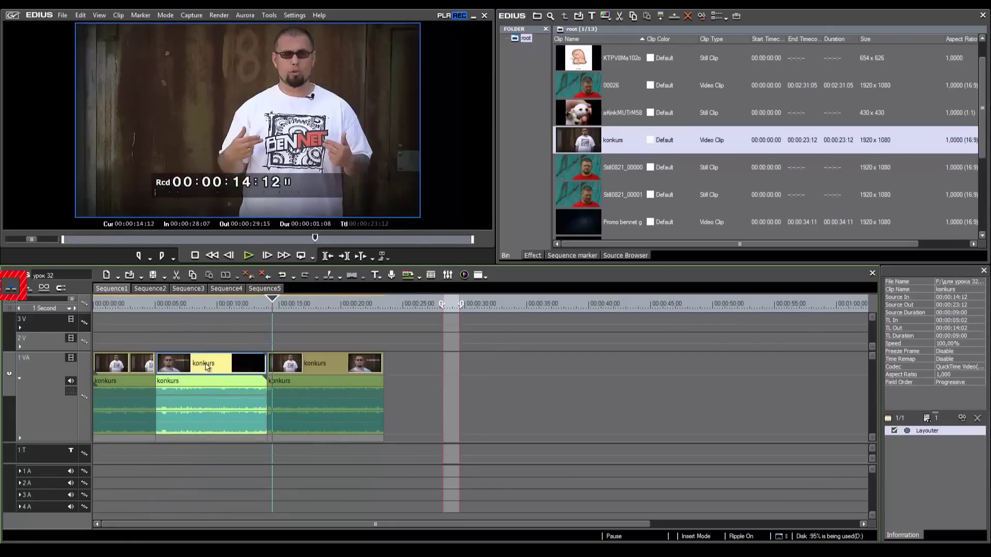
{"action": "left_click_drag", "start_coordinate": [205, 366], "coordinate": [318, 365]}
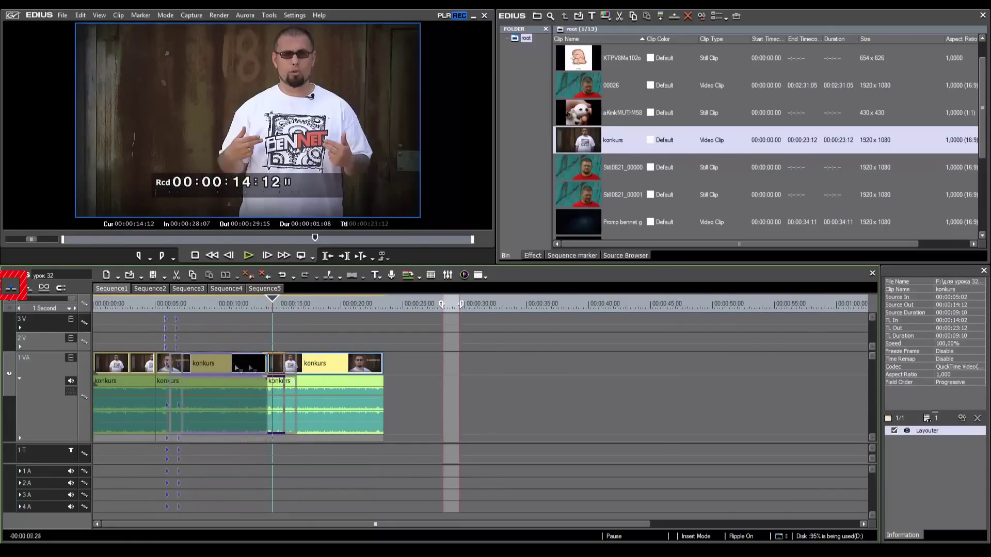
{"action": "left_click", "coordinate": [225, 367]}
{"action": "key", "text": "Insert"}
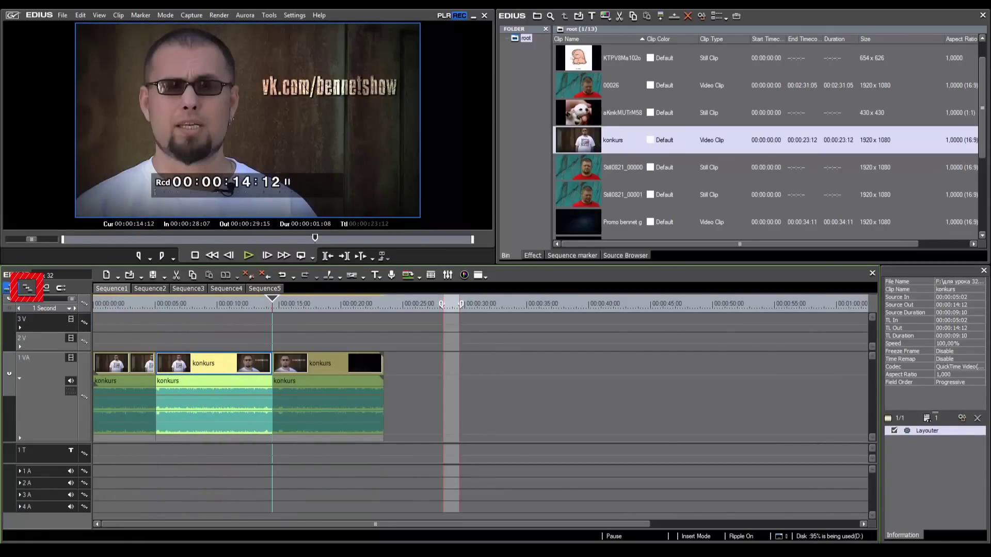
{"action": "left_click_drag", "start_coordinate": [328, 369], "coordinate": [296, 380]}
{"action": "key", "text": "Insert"}
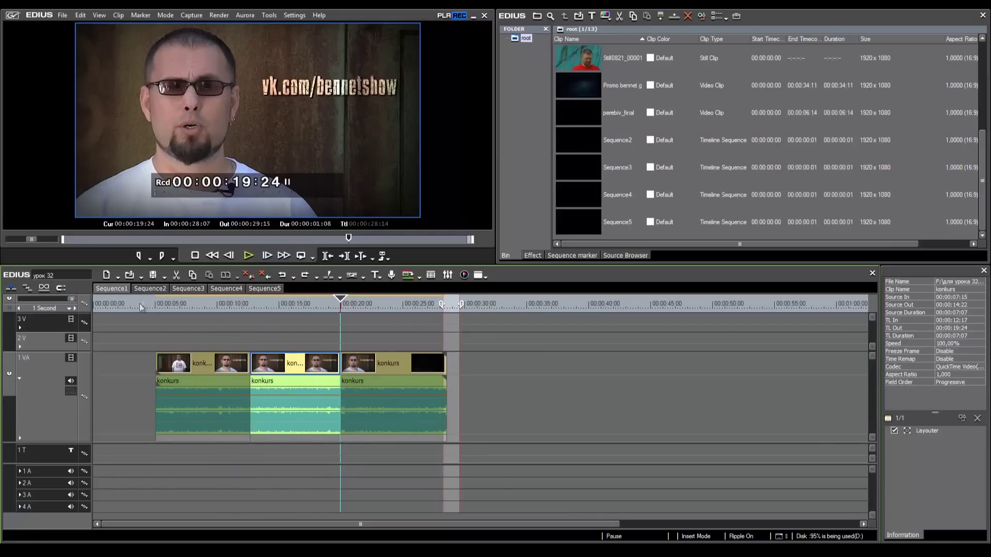
- Nest Sequence1 as a clip at the start of Sequence2's 1 VA track and scrub through it
{"action": "left_click", "coordinate": [151, 289]}
{"action": "left_click", "coordinate": [584, 131]}
{"action": "scroll", "coordinate": [586, 133], "scroll_direction": "up", "scroll_amount": 2}
{"action": "left_click_drag", "start_coordinate": [580, 53], "coordinate": [98, 357]}
{"action": "left_click_drag", "start_coordinate": [135, 306], "coordinate": [159, 319]}
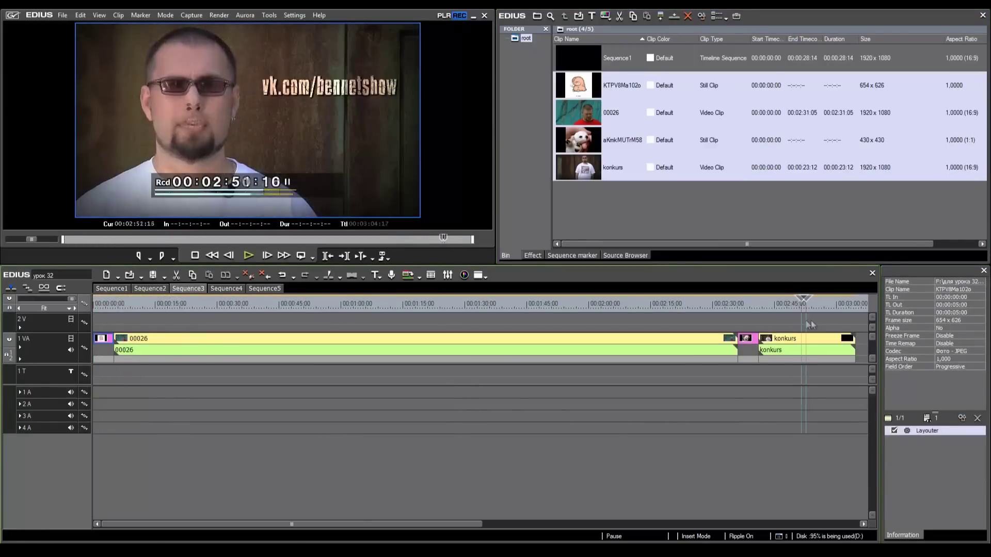
- Scrub through the assembled clips in Sequence3 and the nested Sequence1 clip in Sequence2
{"action": "left_click_drag", "start_coordinate": [810, 320], "coordinate": [602, 317]}
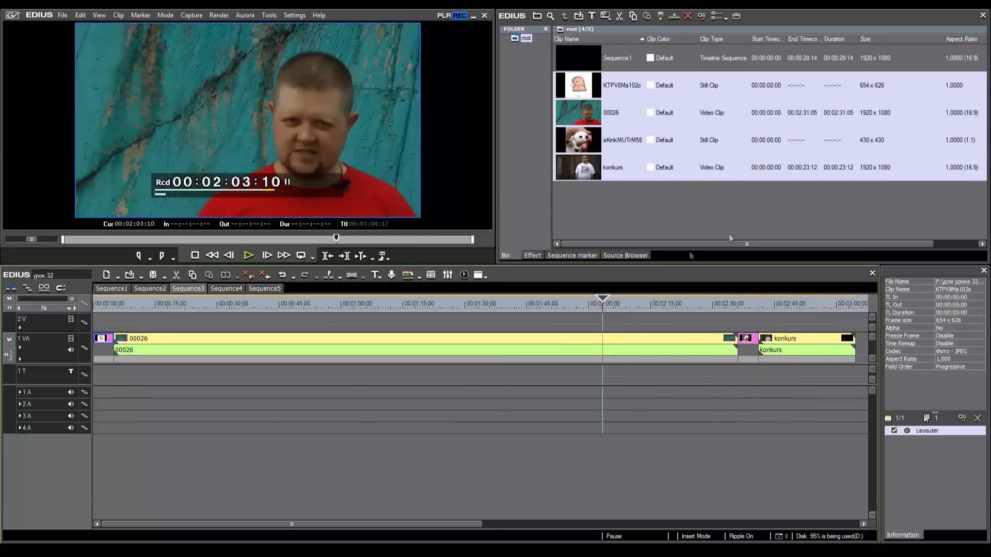
{"action": "left_click", "coordinate": [752, 229]}
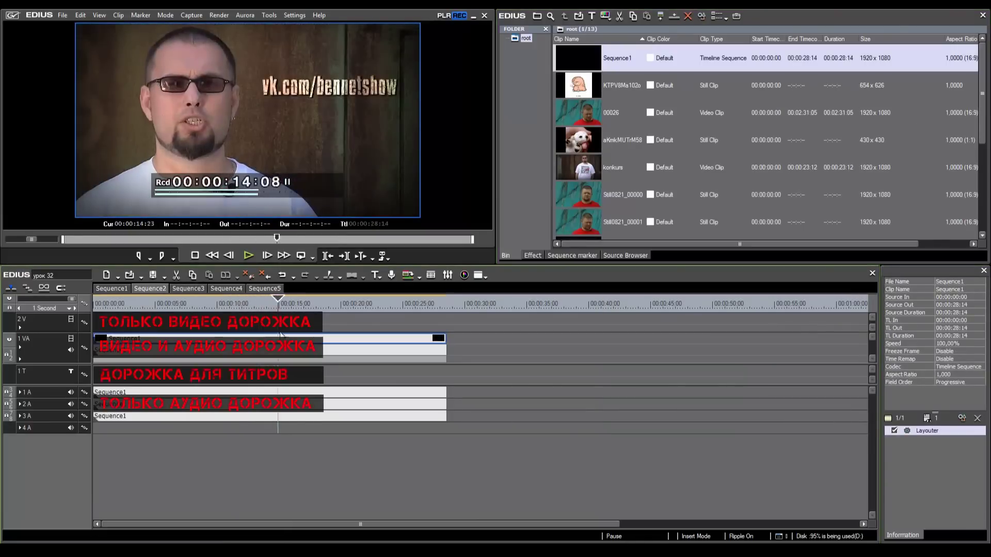
{"action": "left_click_drag", "start_coordinate": [288, 304], "coordinate": [247, 304]}
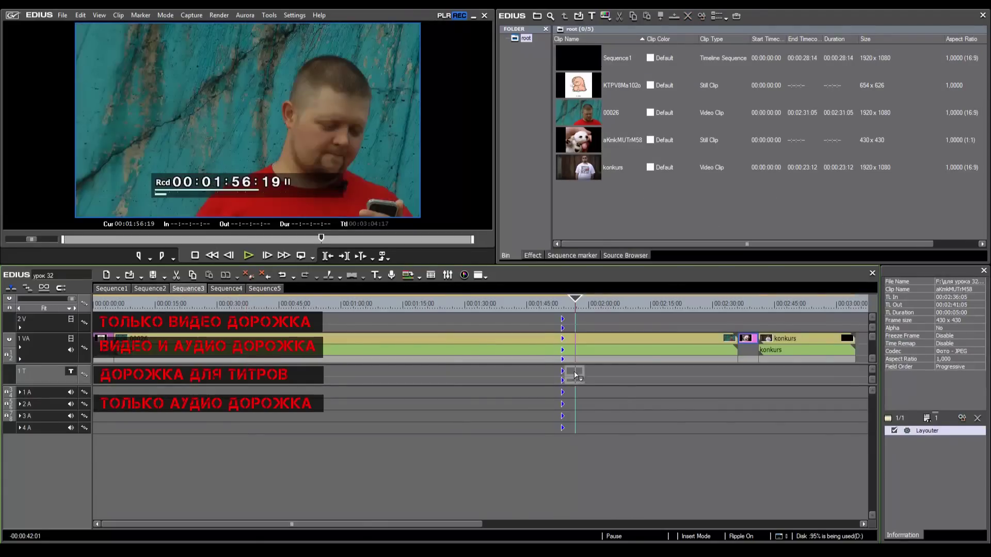
- In Sequence3, move the dog still onto the 1 T title track and the konkurs clip onto the 2 V track
{"action": "left_click", "coordinate": [574, 372]}
{"action": "mouse_move", "coordinate": [575, 313]}
{"action": "left_mouse_down"}
{"action": "mouse_move", "coordinate": [566, 309]}
{"action": "mouse_move", "coordinate": [576, 312]}
{"action": "left_mouse_up"}
{"action": "left_click_drag", "start_coordinate": [780, 338], "coordinate": [576, 320]}
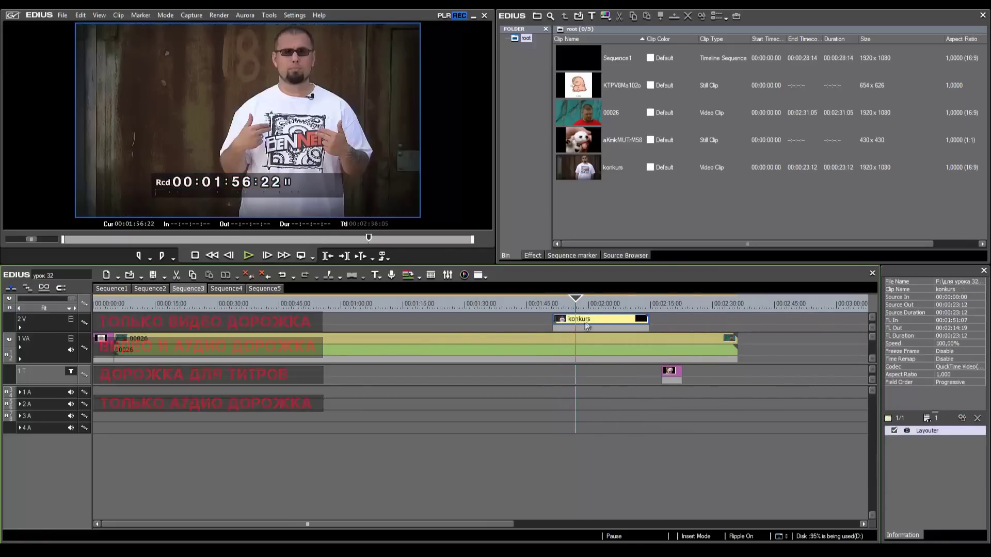
{"action": "left_click_drag", "start_coordinate": [671, 375], "coordinate": [574, 371]}
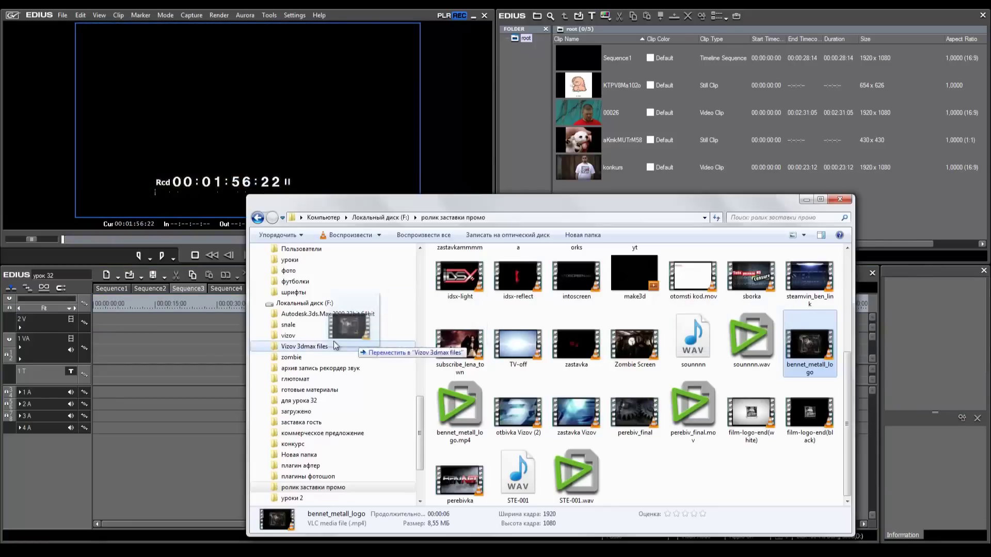
- Add the bennet_metall_logo video from its folder to the start of 1 VA and set the cursor at 00:00:02:19
{"action": "left_click_drag", "start_coordinate": [361, 343], "coordinate": [101, 356]}
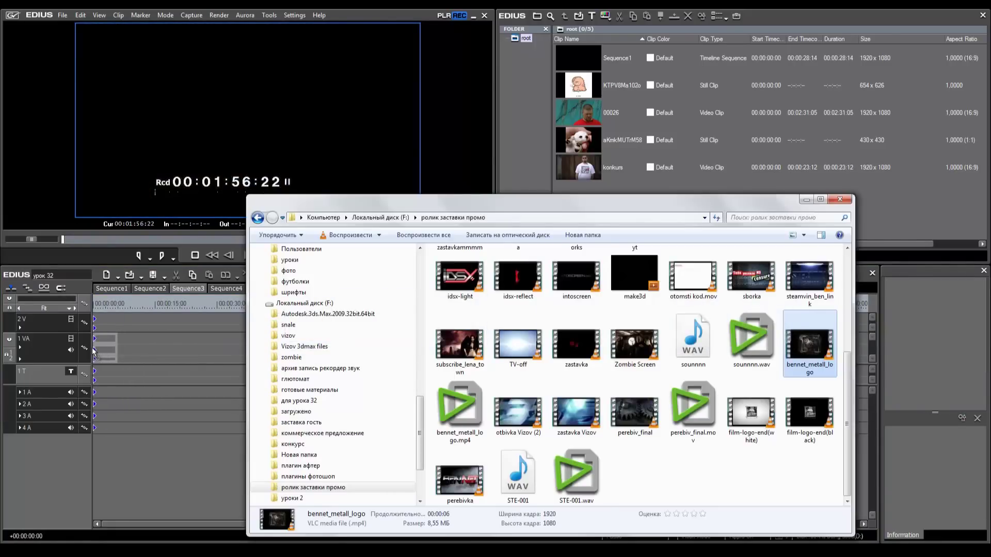
{"action": "left_click", "coordinate": [108, 304]}
{"action": "left_click", "coordinate": [105, 304]}
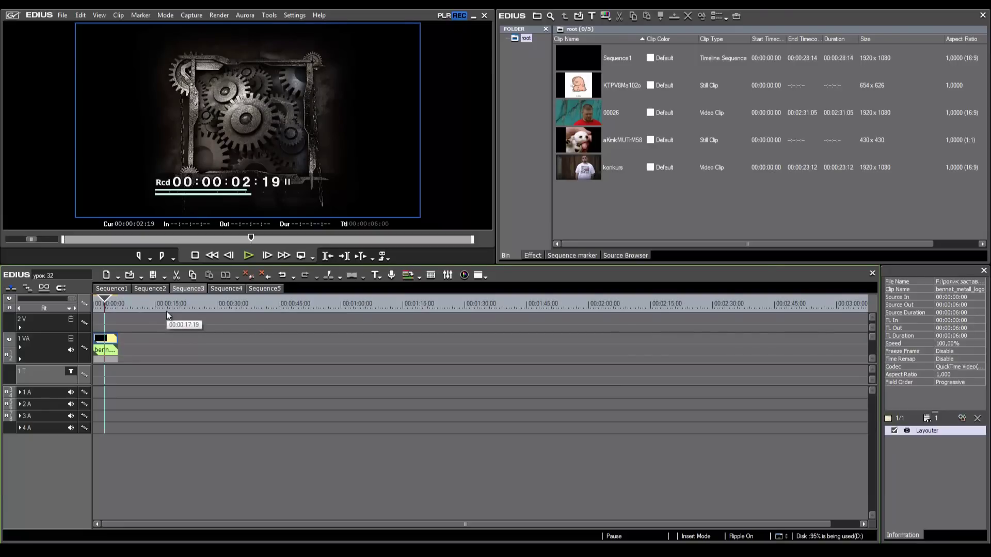
- Open the Layouter for the logo clip, shrink its picture around the centre, and enable Source Crop and Position keyframing at 00:00:00:16
{"action": "key", "text": "F7"}
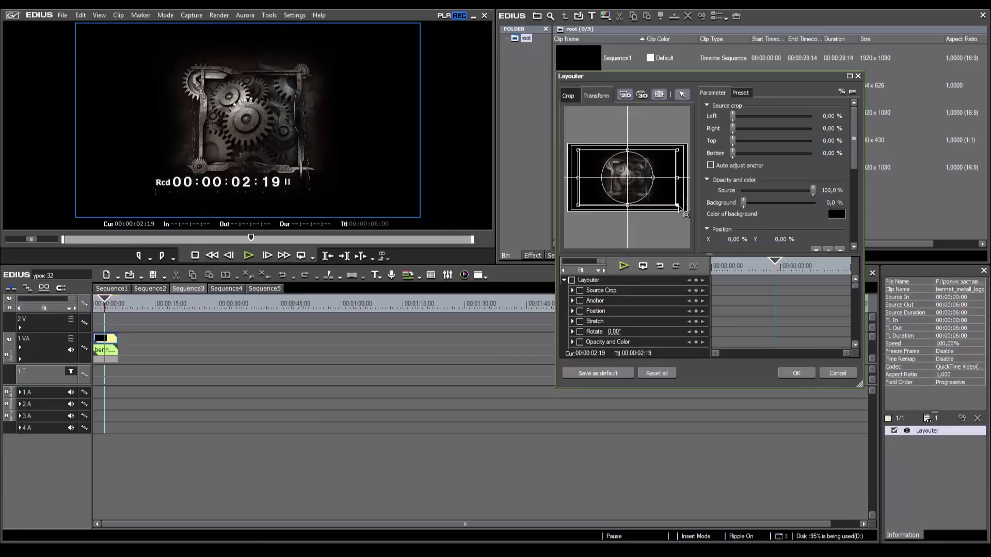
{"action": "left_click_drag", "start_coordinate": [678, 207], "coordinate": [664, 195]}
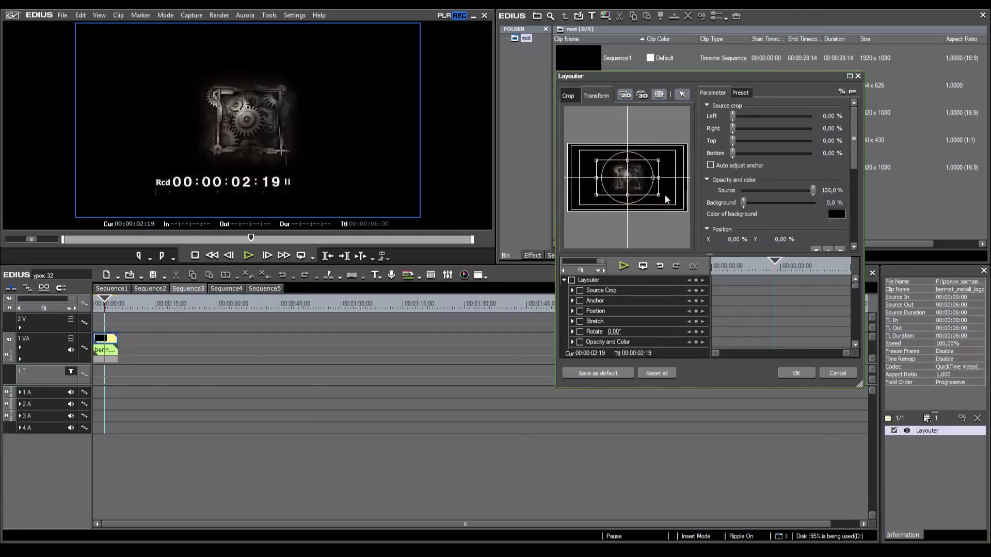
{"action": "left_click", "coordinate": [726, 264]}
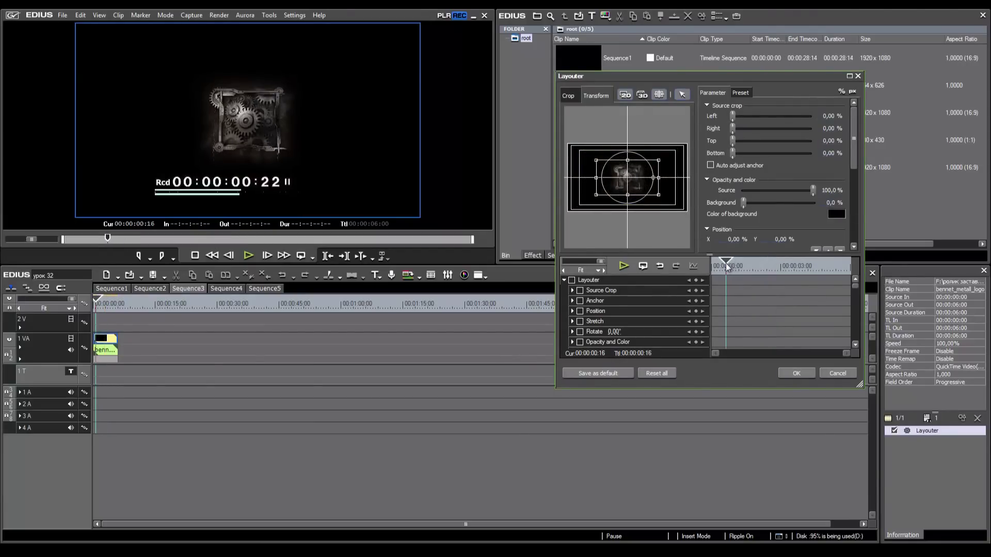
{"action": "left_click", "coordinate": [579, 291]}
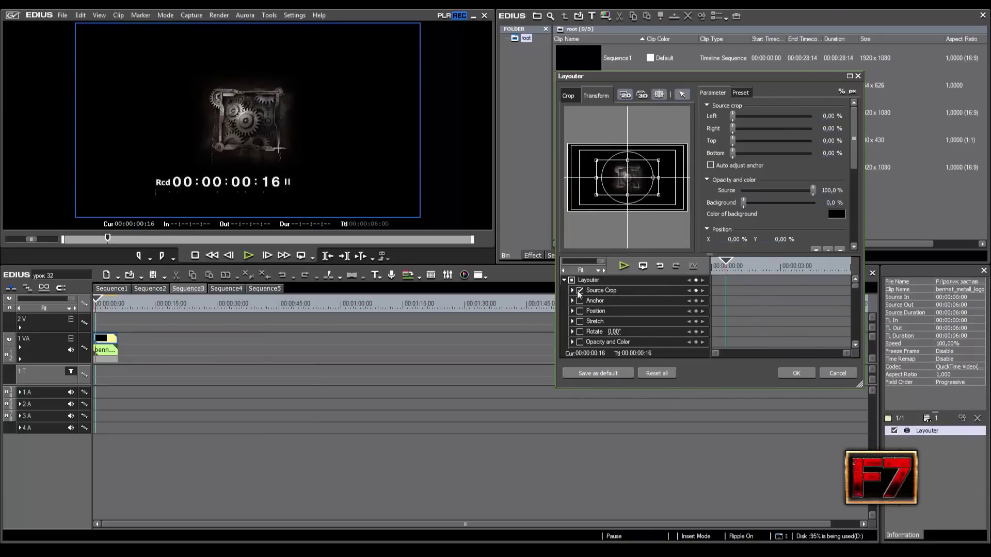
{"action": "left_click", "coordinate": [580, 311]}
{"action": "mouse_move", "coordinate": [774, 266]}
{"action": "left_mouse_down"}
{"action": "mouse_move", "coordinate": [824, 266]}
{"action": "mouse_move", "coordinate": [776, 268]}
{"action": "left_mouse_up"}
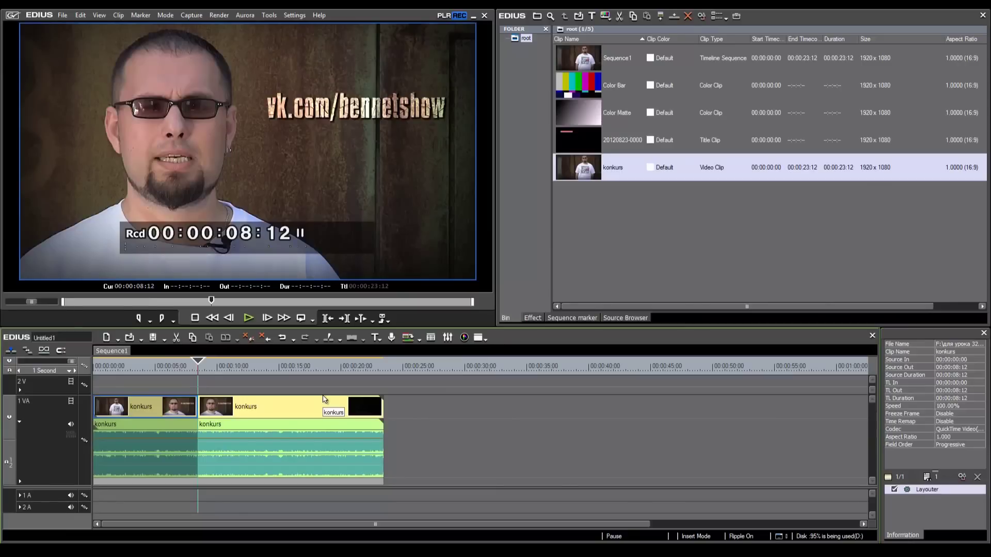
- Undo the konkurs clip's split and, after trying a ripple trim at 00:00:10:09, move the whole clip to start there
{"action": "key", "text": "ctrl+z"}
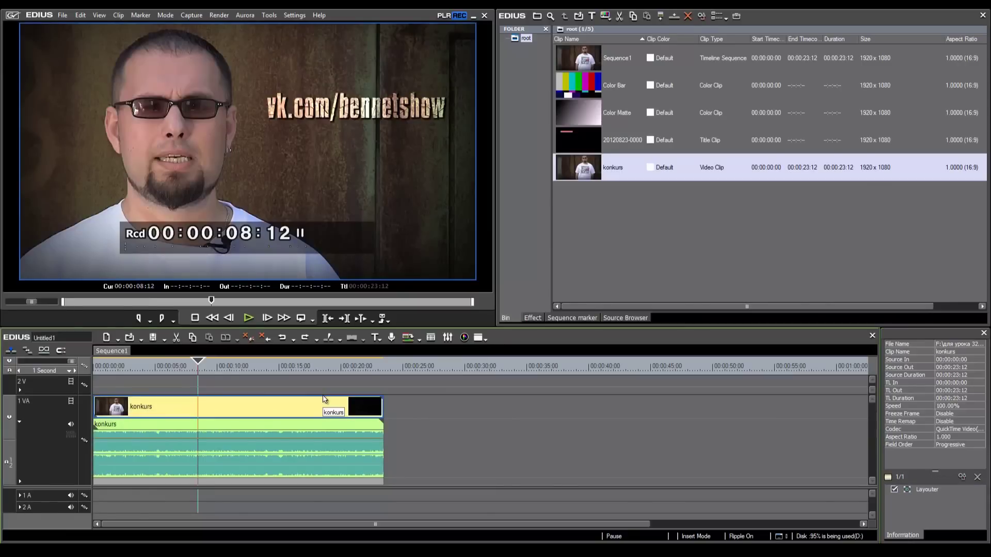
{"action": "left_click_drag", "start_coordinate": [200, 367], "coordinate": [221, 369]}
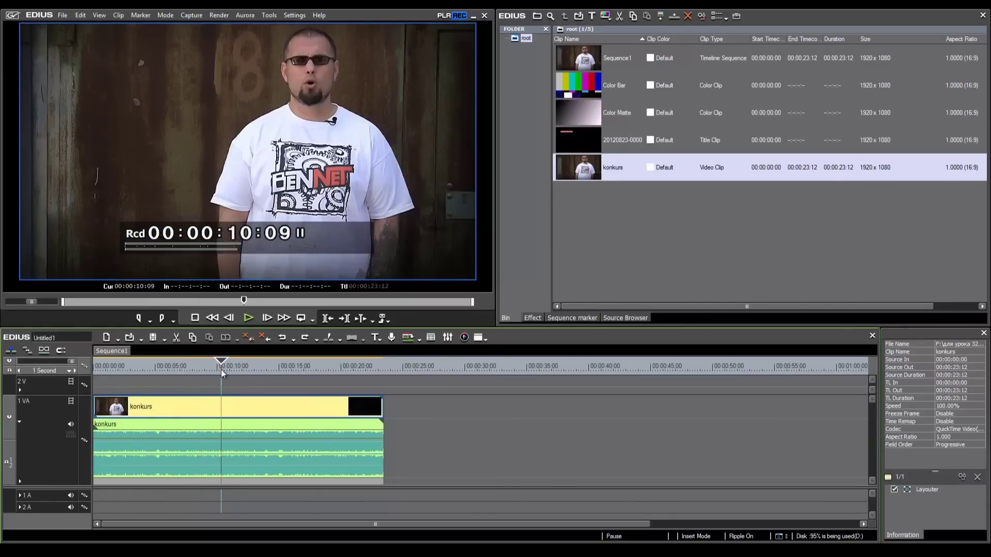
{"action": "key", "text": "alt+bracketleft"}
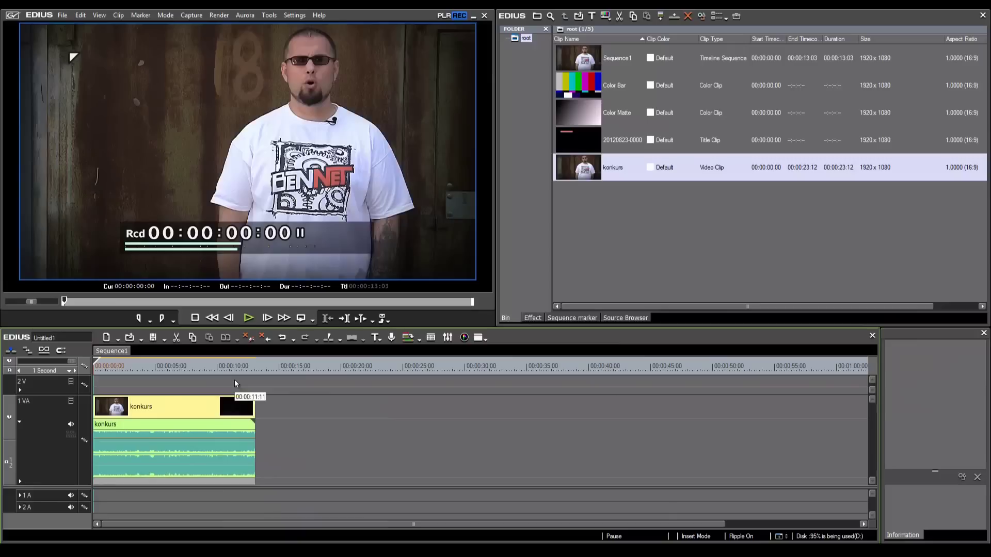
{"action": "key", "text": "ctrl+z"}
{"action": "left_click_drag", "start_coordinate": [239, 408], "coordinate": [368, 411]}
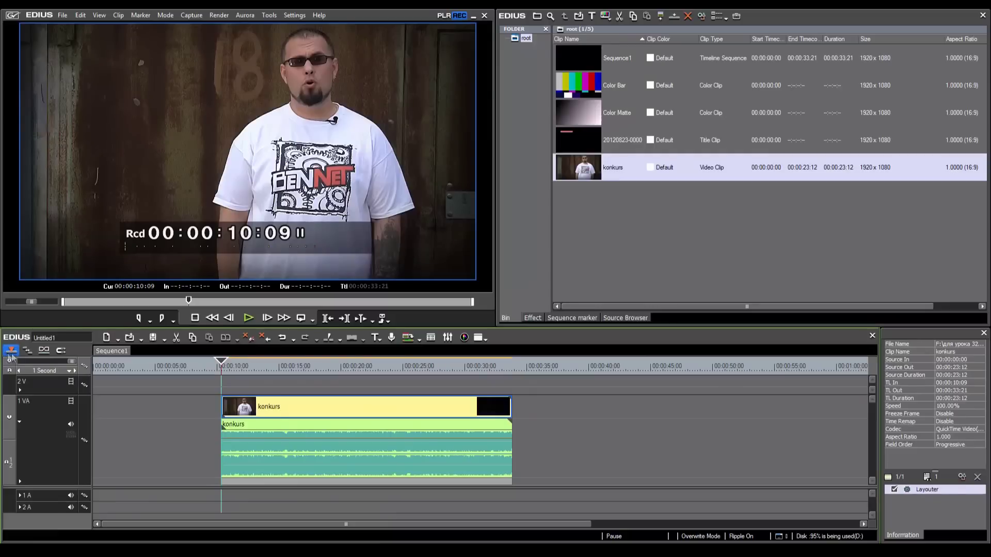
- Split the konkurs clip at 00:00:20:19 and try deleting the separate clip section that ends at 00:00:25:18
{"action": "left_click", "coordinate": [350, 366]}
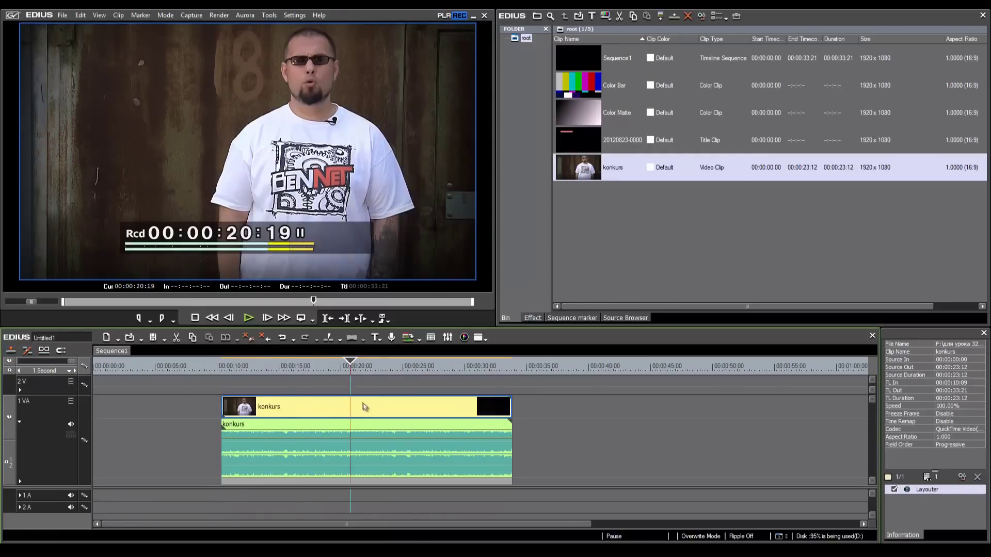
{"action": "key", "text": "c"}
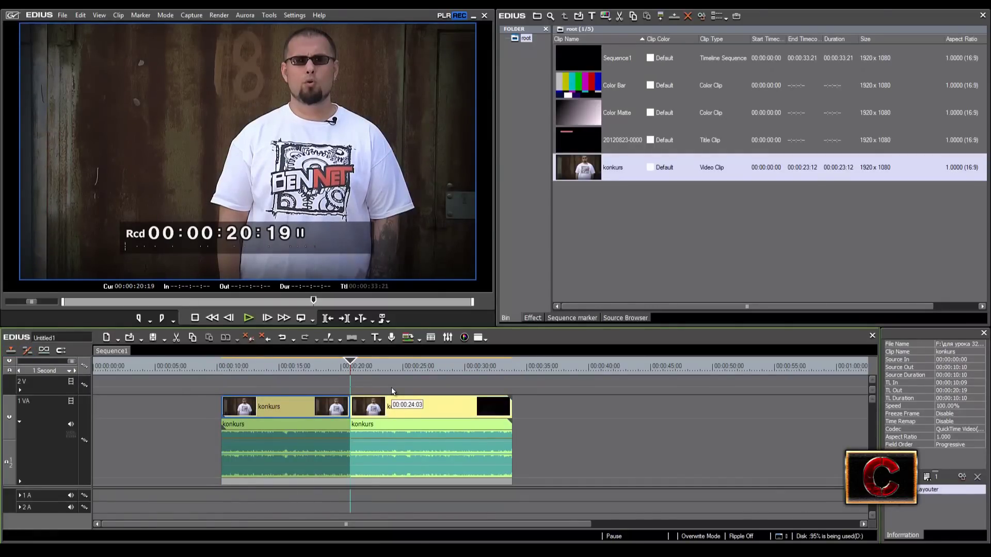
{"action": "key", "text": "Delete"}
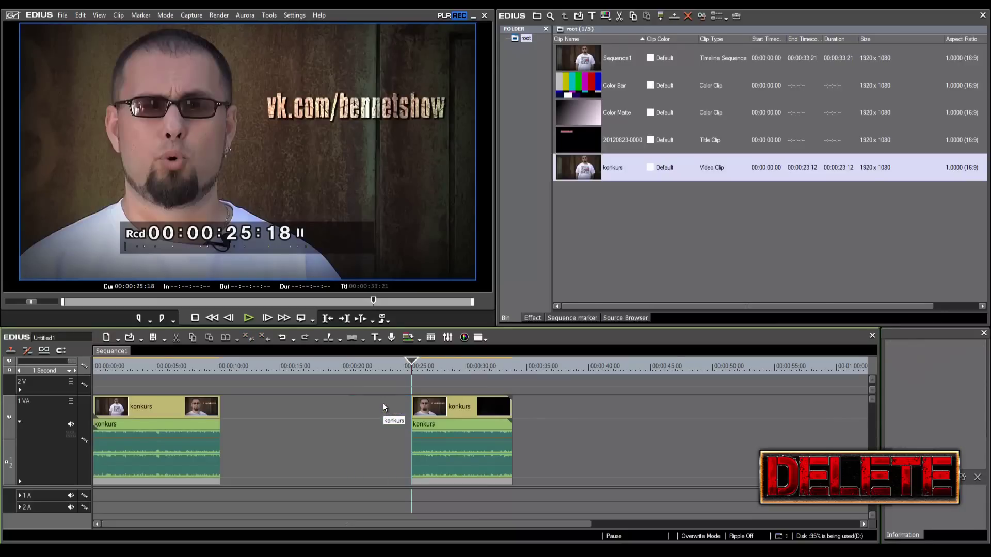
{"action": "key", "text": "BackSpace"}
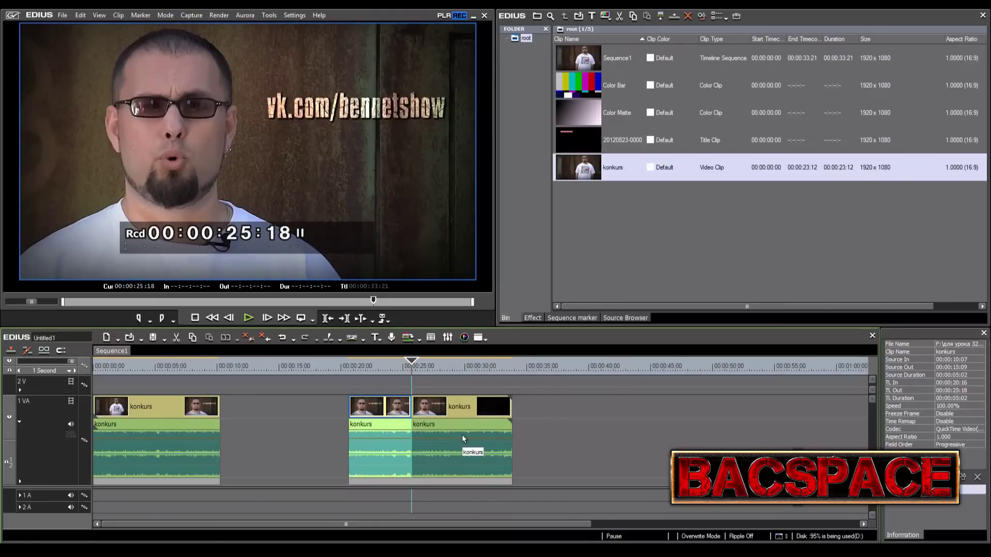
{"action": "key", "text": "BackSpace"}
- Try trimming the konkurs clip's In point to 00:00:21:06, and undo the trim
{"action": "key", "text": "n"}
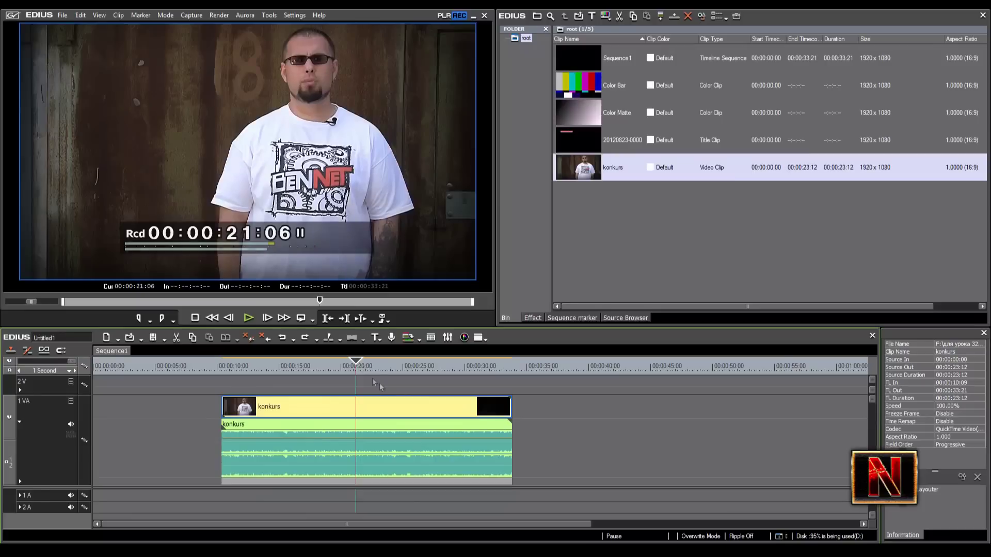
{"action": "key", "text": "n"}
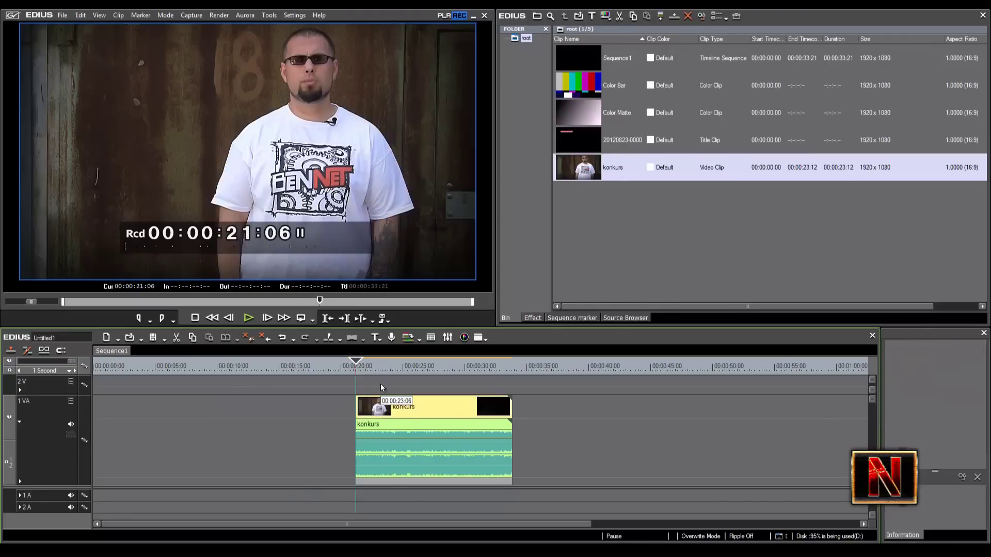
{"action": "key", "text": "ctrl+z"}
- Try trimming the konkurs clip's Out point at 00:00:21:23, and scrub through the sequence
{"action": "left_click", "coordinate": [365, 367]}
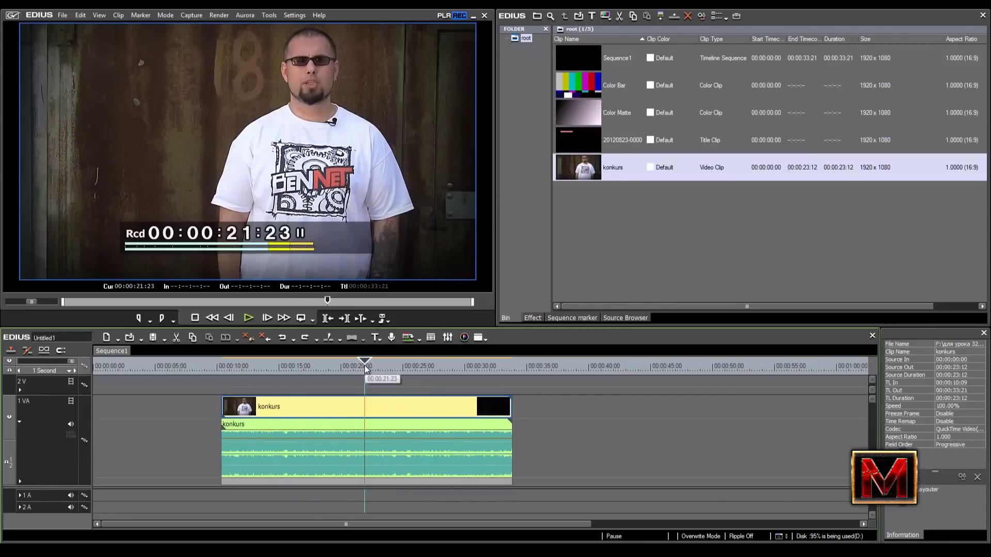
{"action": "key", "text": "m"}
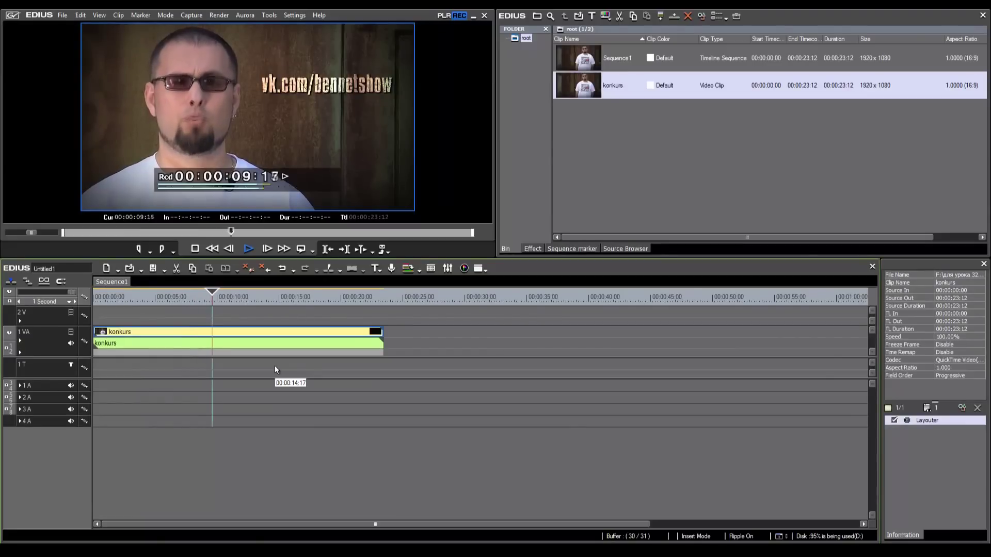
{"action": "left_click_drag", "start_coordinate": [274, 299], "coordinate": [327, 297]}
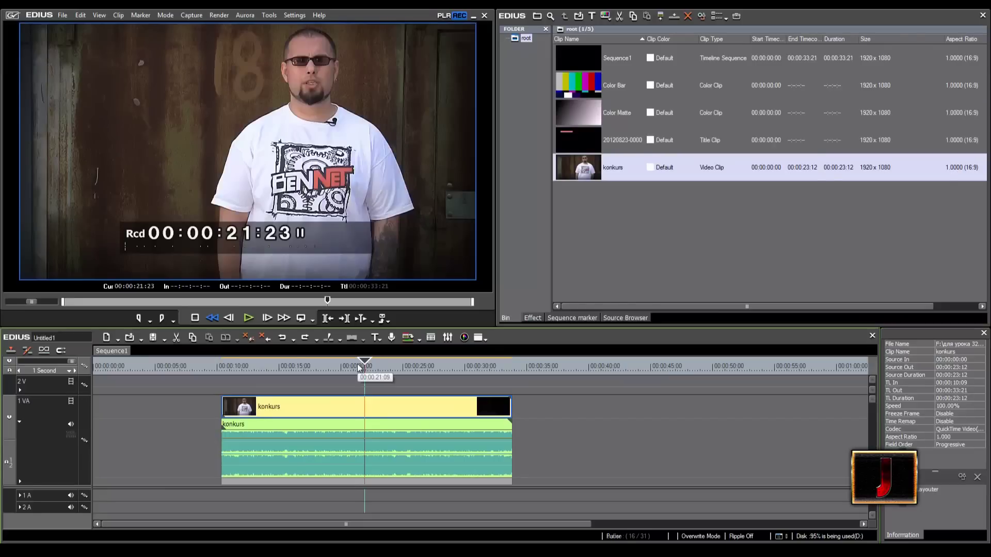
- Play the sequence in reverse from 00:00:21:23, raising the reverse speed to 3x
{"action": "key", "text": "j"}
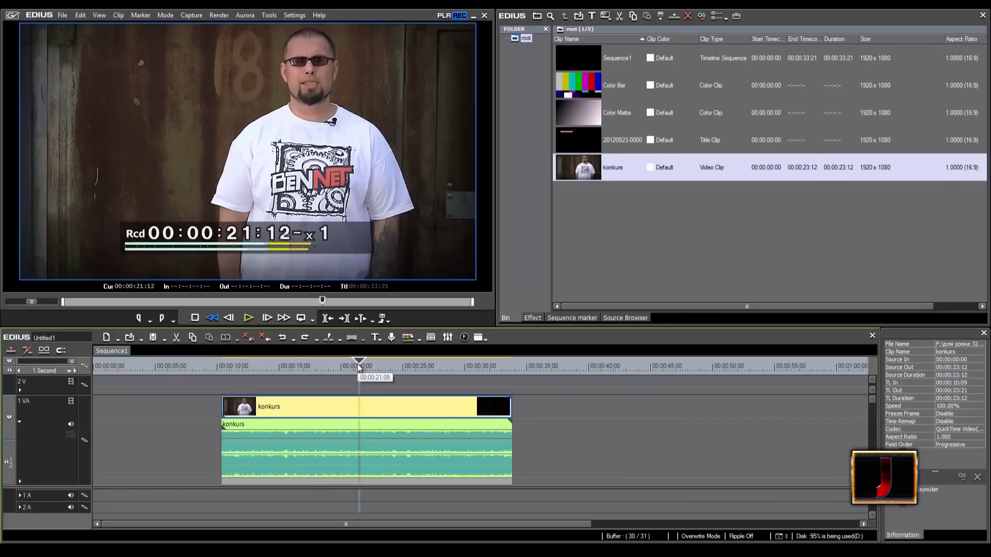
{"action": "key", "text": "j"}
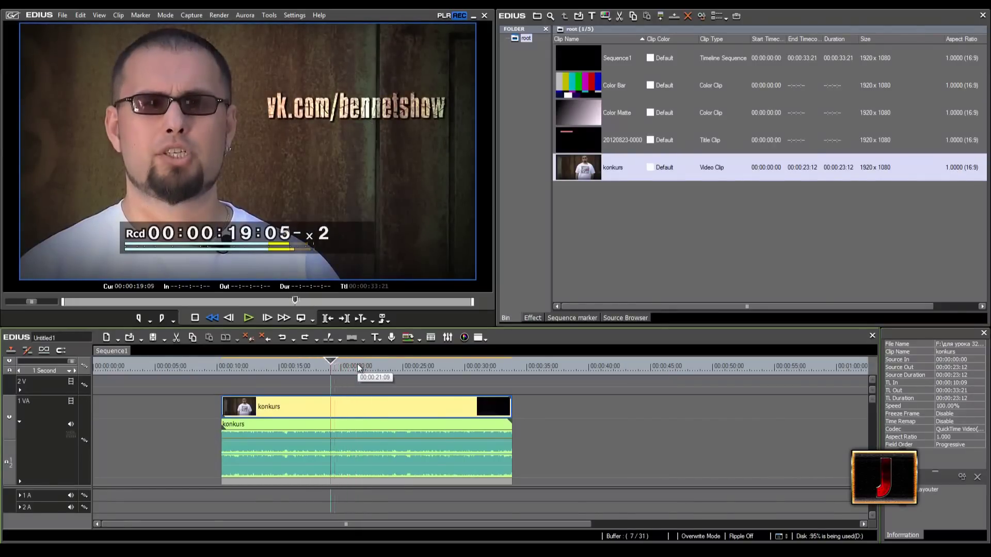
{"action": "key", "text": "j"}
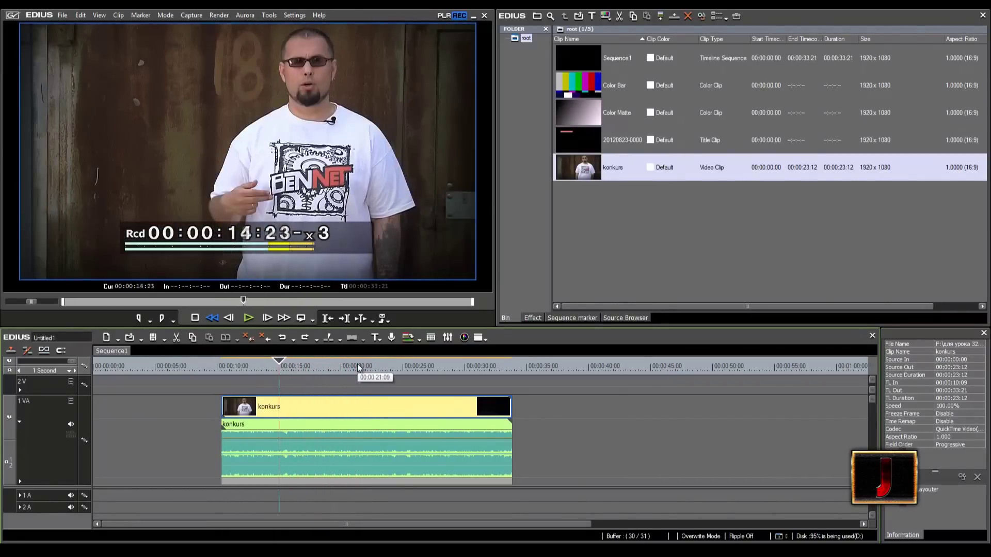
- Play the sequence forward from 00:00:21:09, raise the speed to 3x, and step the playback speed back down
{"action": "left_click", "coordinate": [357, 364]}
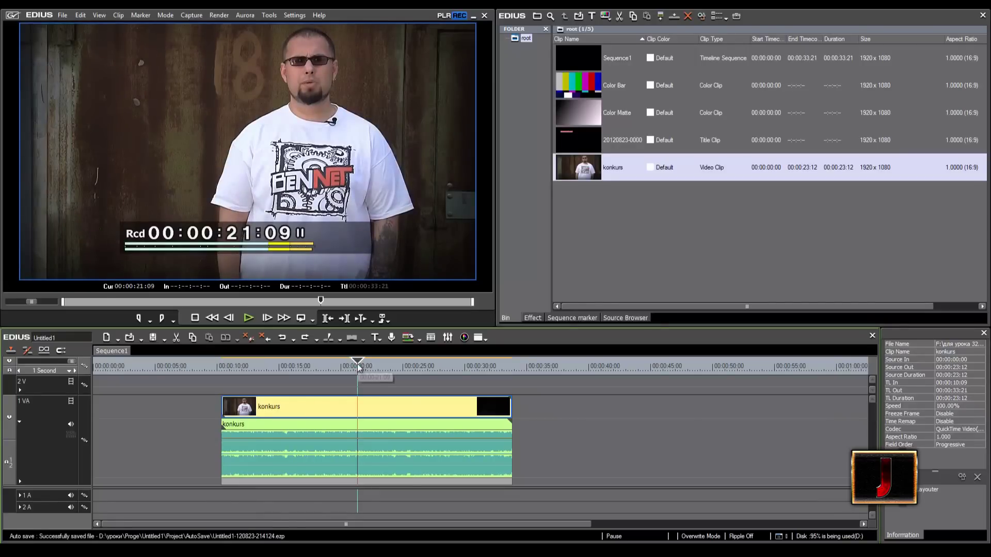
{"action": "key", "text": "l"}
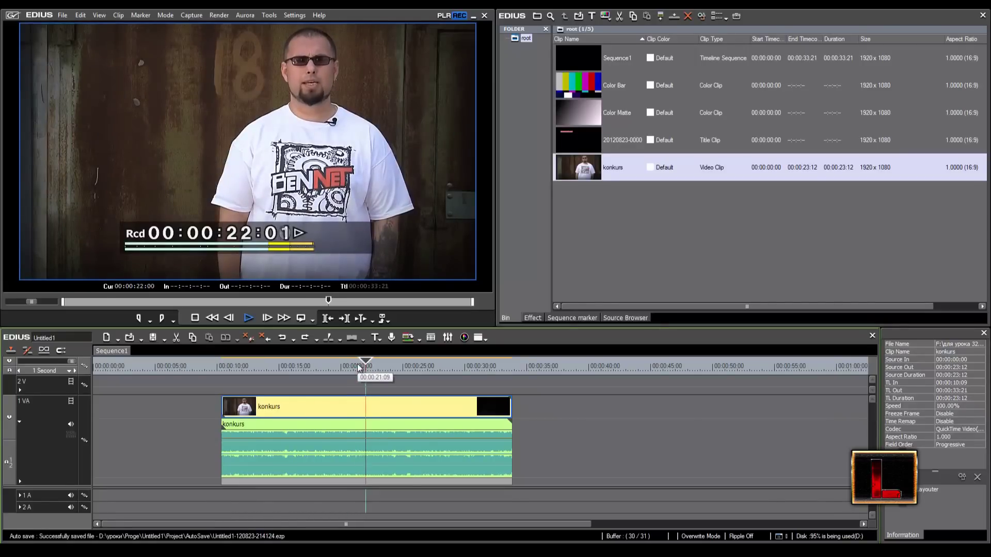
{"action": "key", "text": "l"}
{"action": "key", "text": "l"}
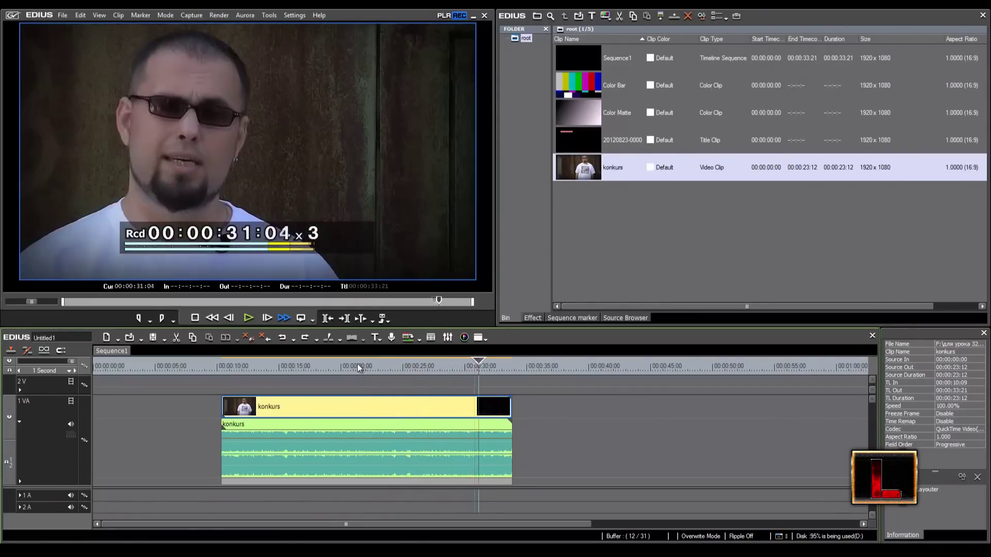
{"action": "key", "text": "j"}
{"action": "key", "text": "j"}
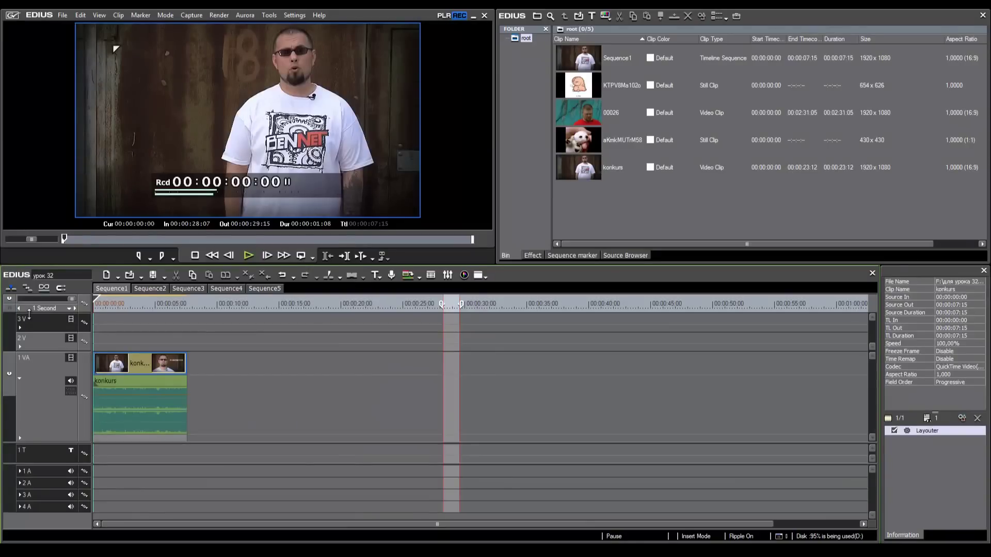
- Mark the export range on Sequence1 with the In point at 00:00:00:00 and the Out point at 00:00:07:15
{"action": "key", "text": "i"}
{"action": "left_click", "coordinate": [190, 305]}
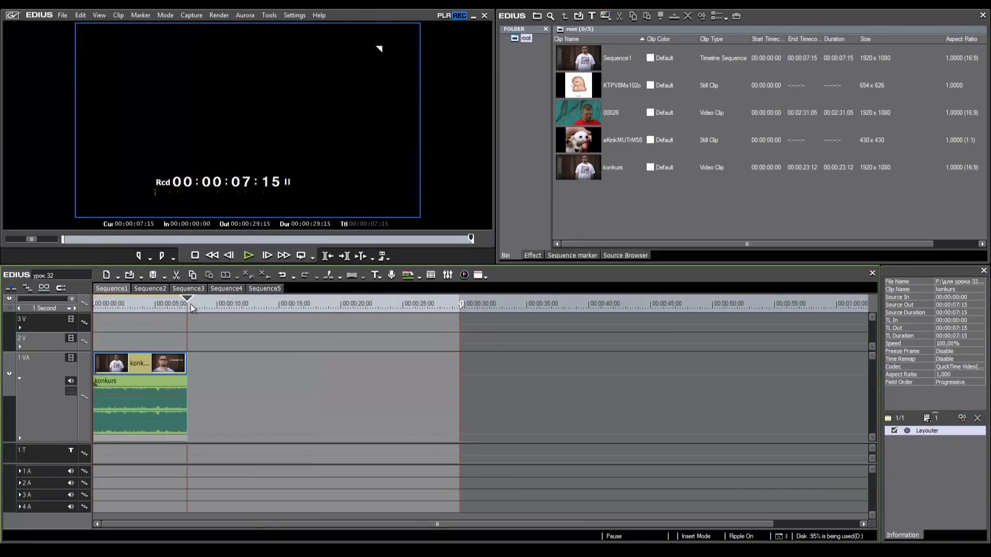
{"action": "key", "text": "o"}
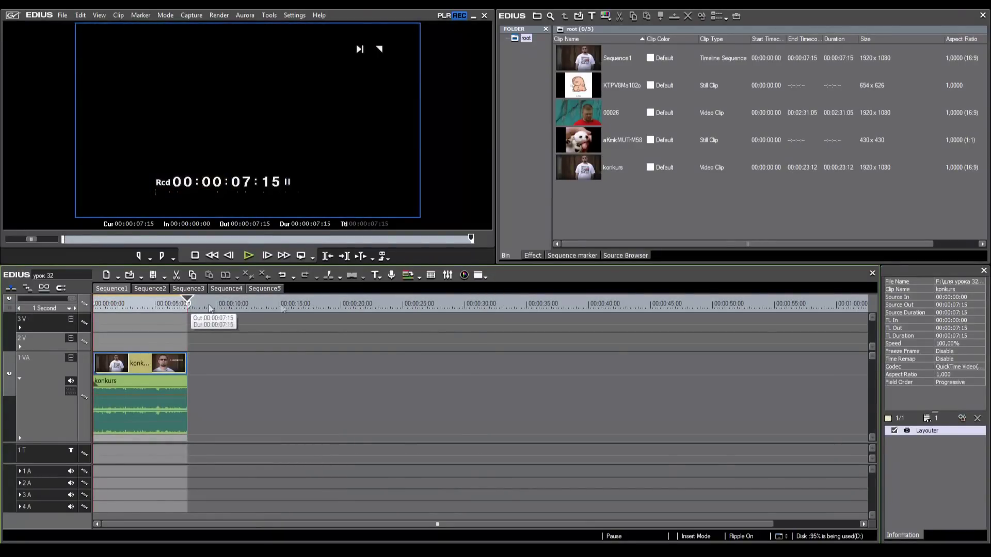
- Export the marked range with Print to File as a QuickTime movie named 1111 in the готовые материалы folder
{"action": "key", "text": "F11"}
{"action": "left_click", "coordinate": [386, 260]}
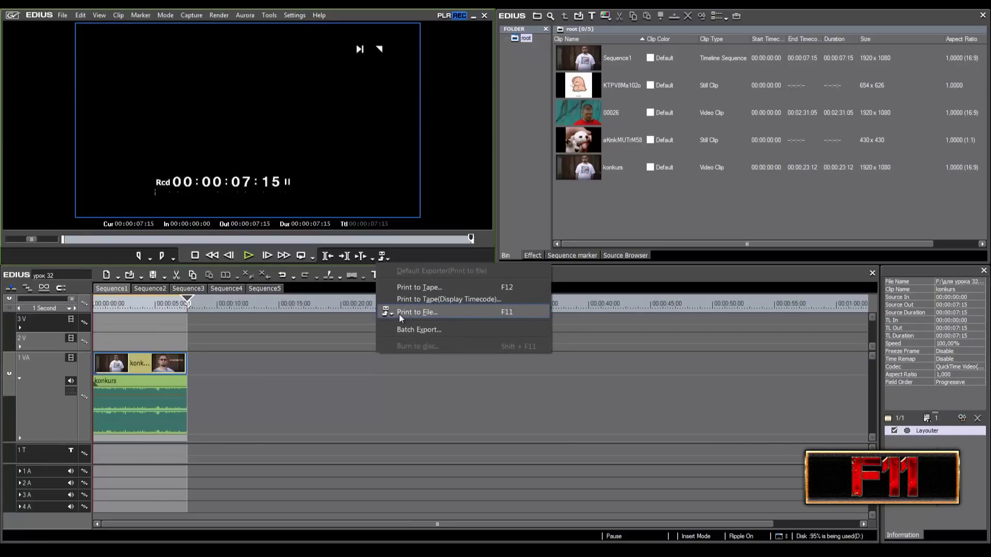
{"action": "left_click", "coordinate": [509, 313]}
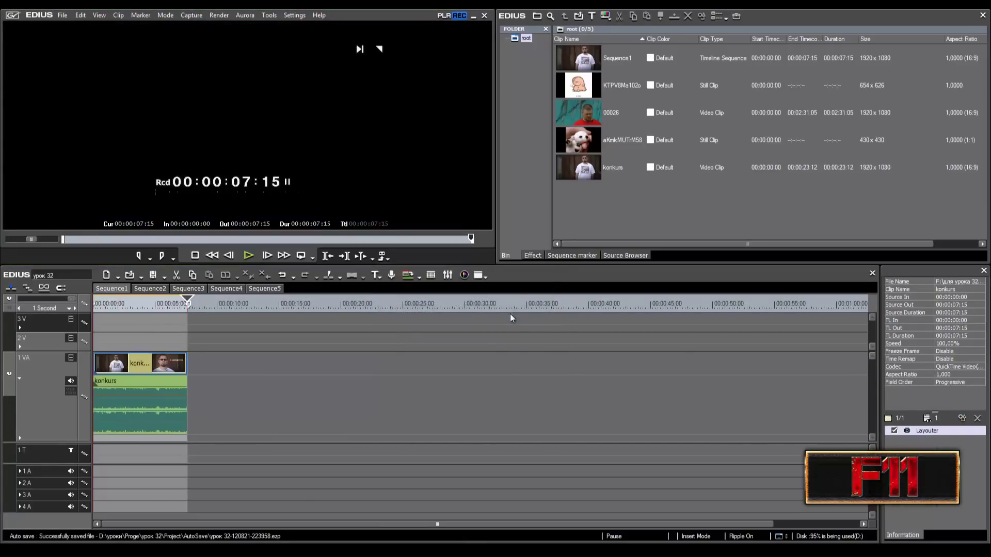
{"action": "left_click_drag", "start_coordinate": [680, 131], "coordinate": [404, 223]}
{"action": "left_click", "coordinate": [575, 399]}
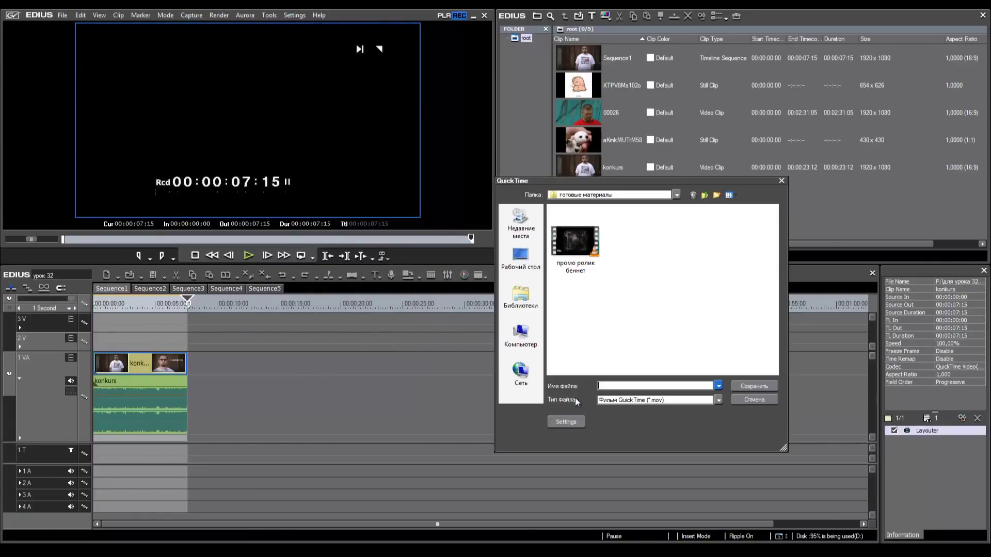
{"action": "type", "text": "1111"}
{"action": "left_click", "coordinate": [744, 388]}
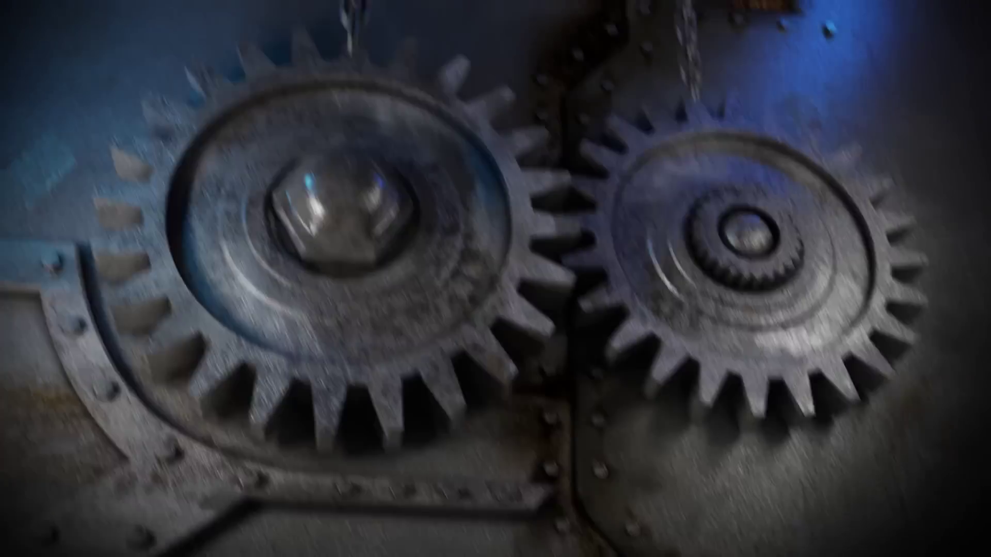